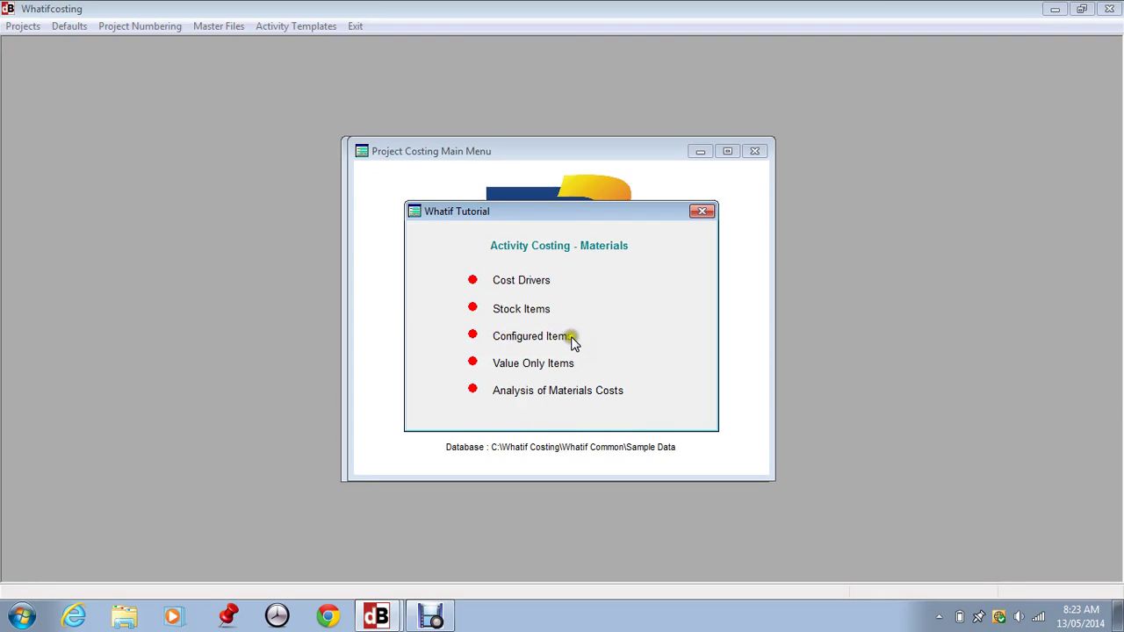
left_click(559, 338)
left_click(555, 339)
left_click(562, 345)
left_click(559, 369)
left_click(542, 397)
left_click(542, 397)
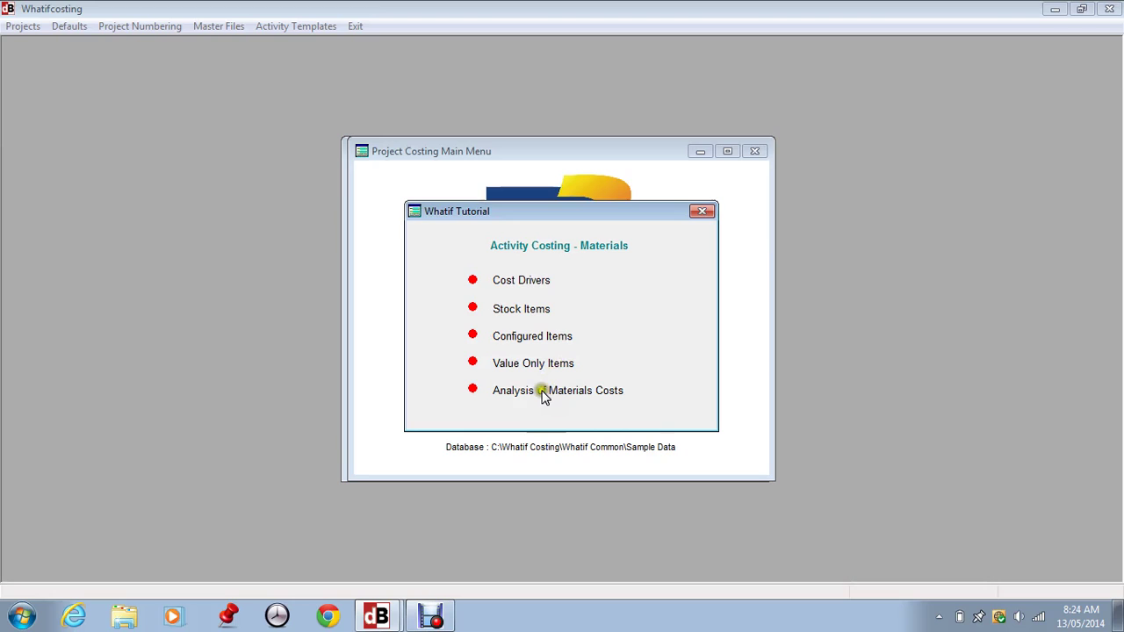
- Close the tutorial topics window and open the activity costing of project 45, Prepare Building Site
left_click(703, 214)
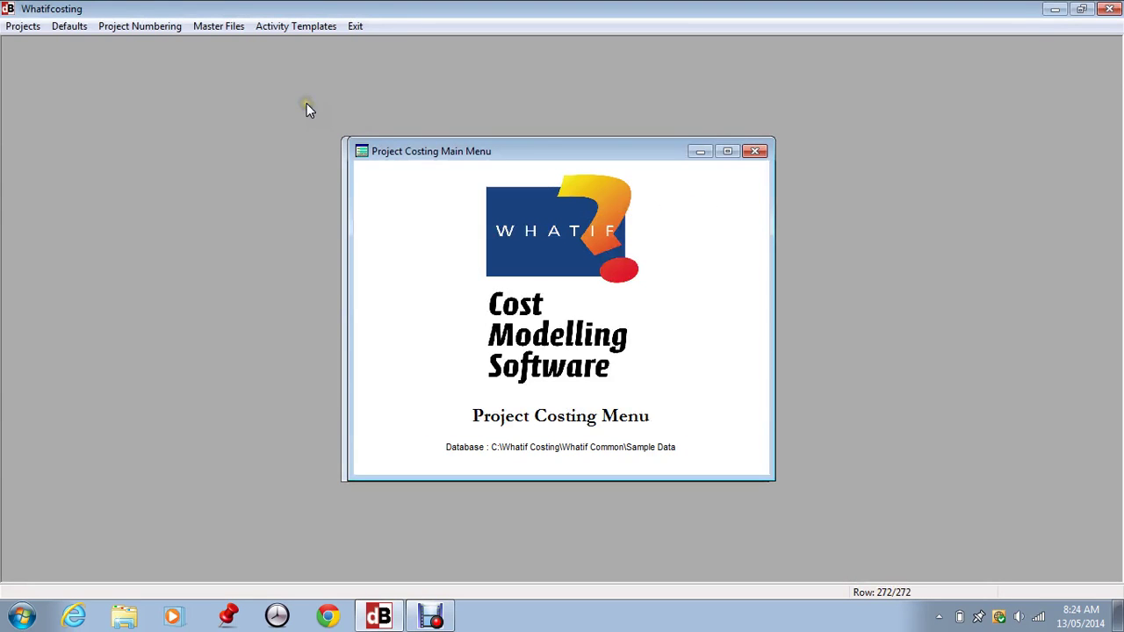
left_click(14, 24)
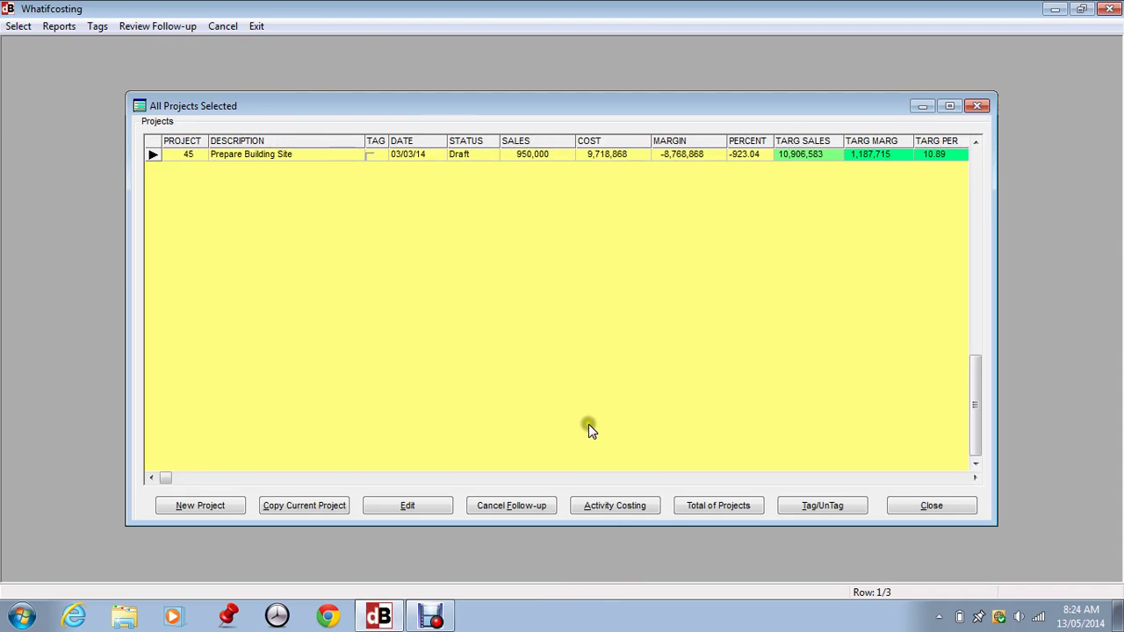
left_click(616, 506)
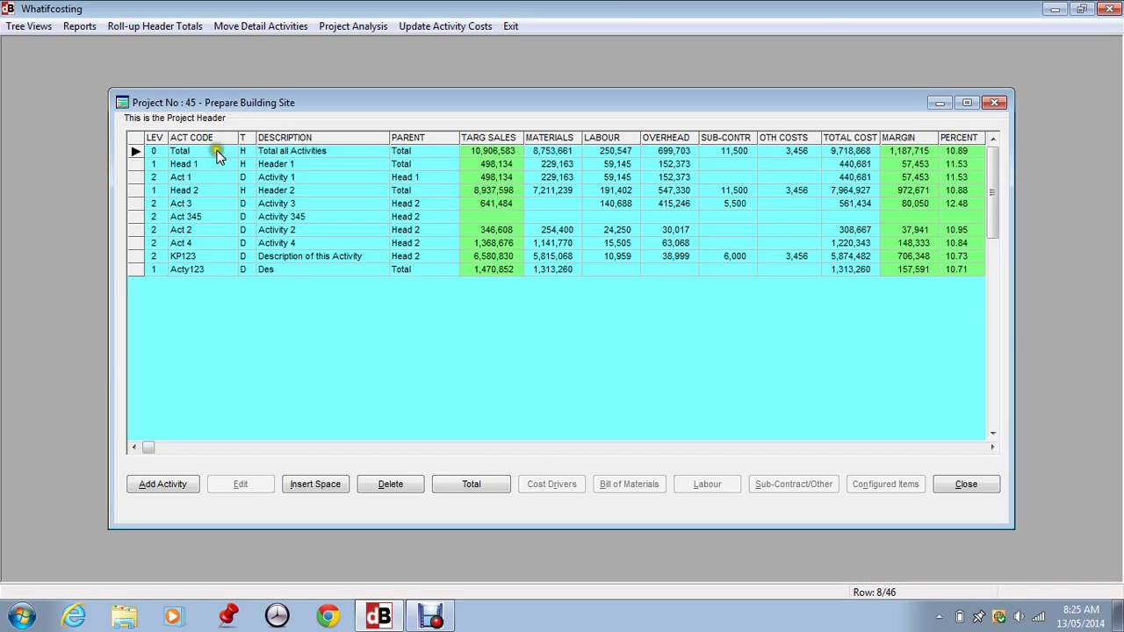
- Open the cost drivers of activity Acty123 and look through its JOB and DOORS drivers
left_click(173, 268)
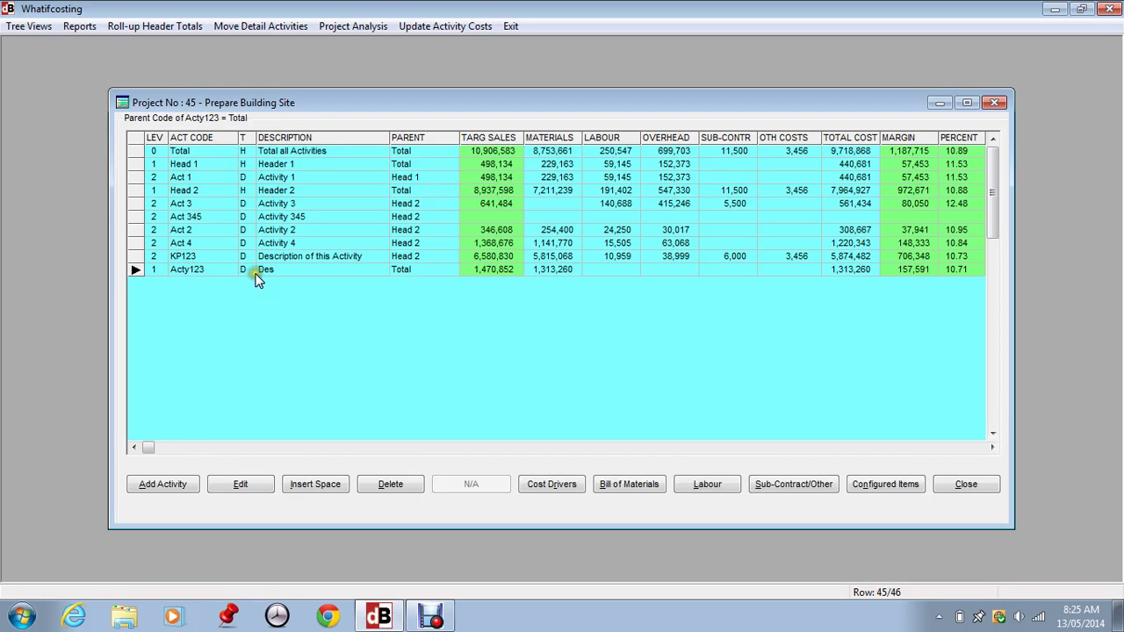
left_click(549, 485)
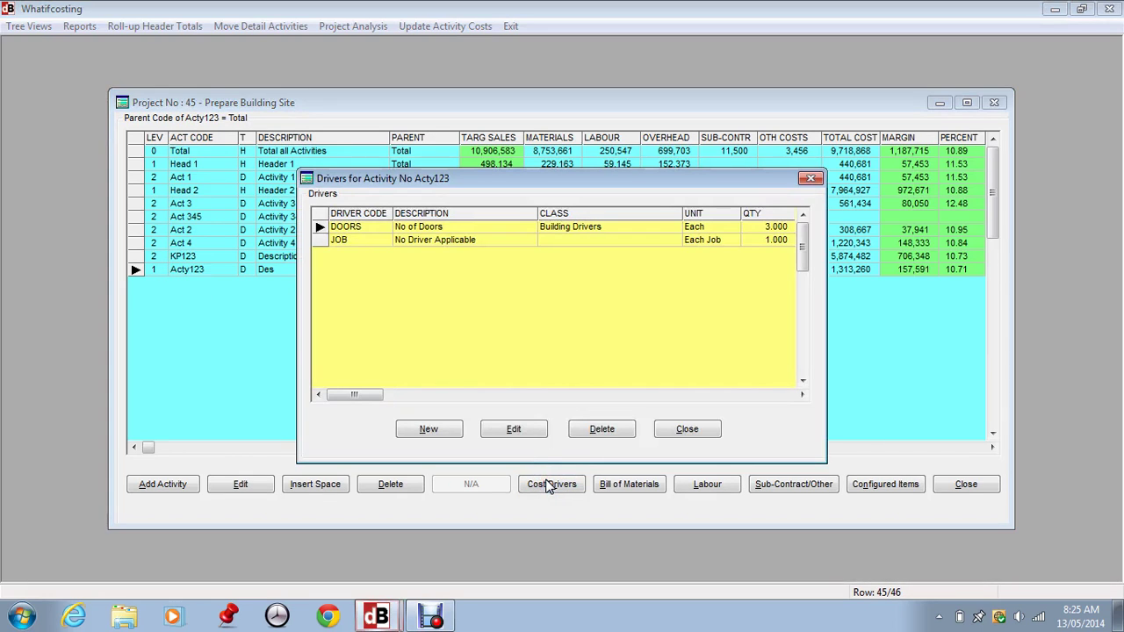
left_click(324, 240)
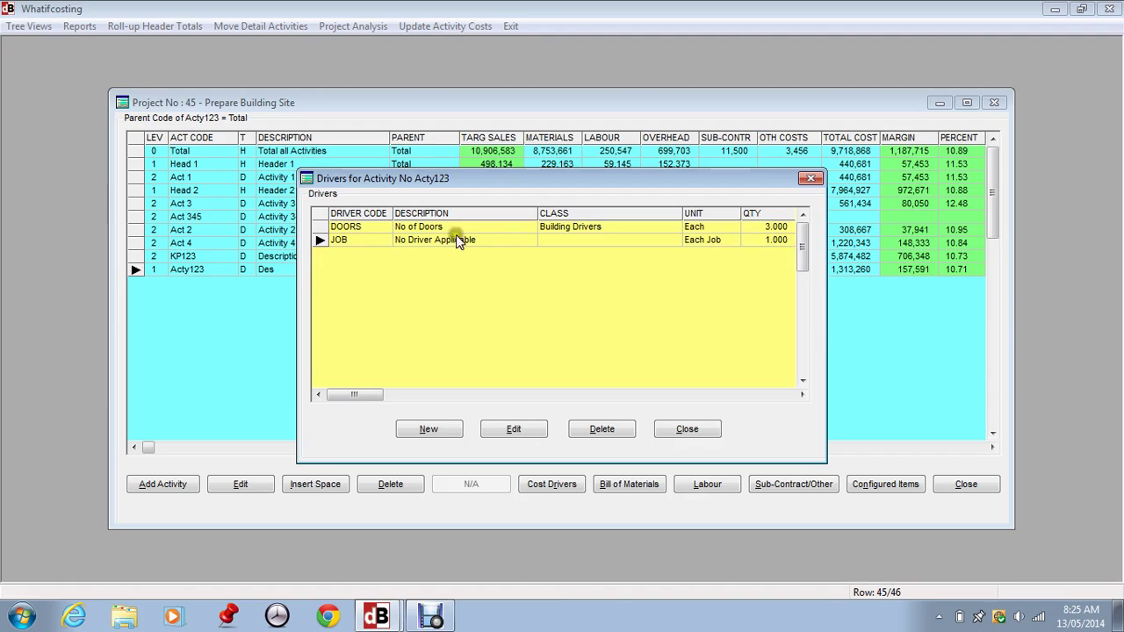
left_click(343, 228)
- Add the master driver FLOORS to activity Acty123 with a quantity of 20
left_click(457, 427)
left_click(444, 431)
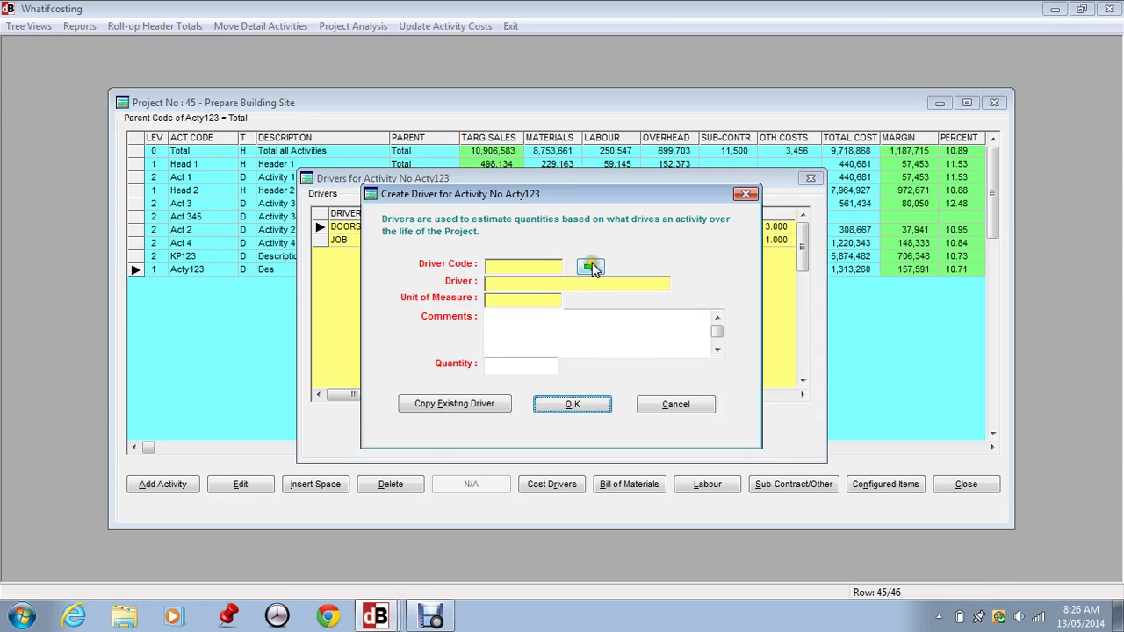
left_click(591, 267)
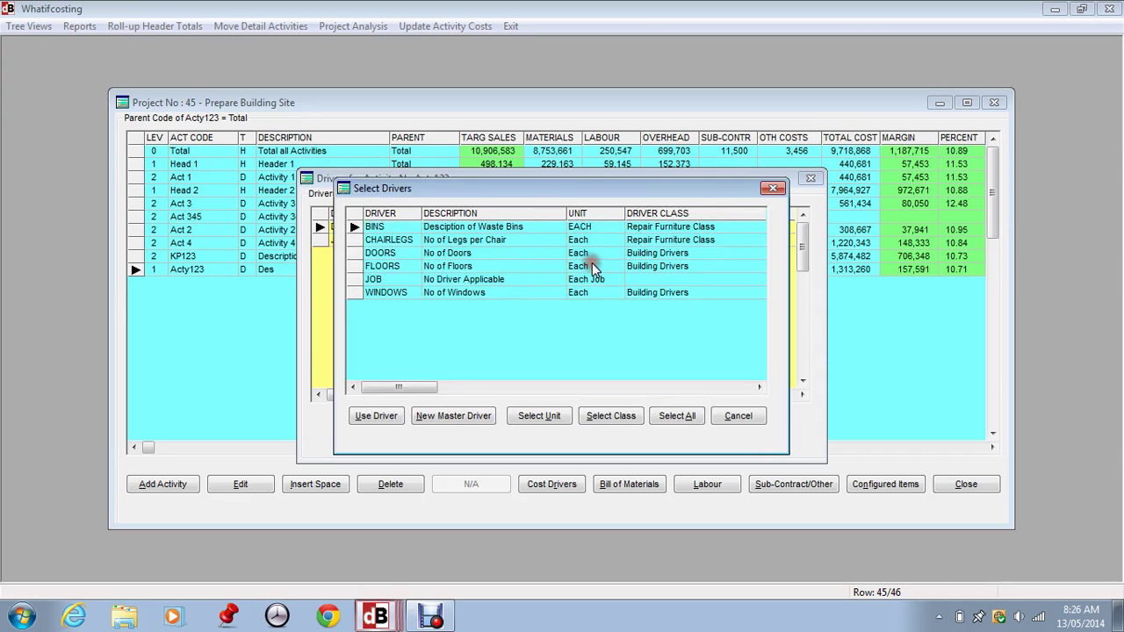
left_click(381, 266)
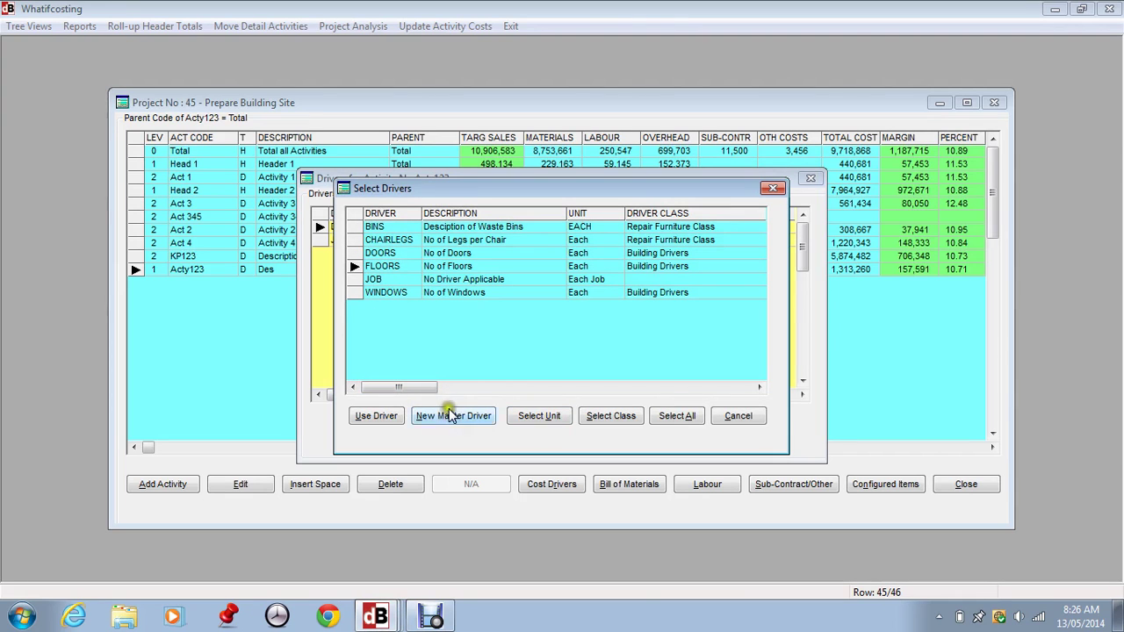
left_click(377, 418)
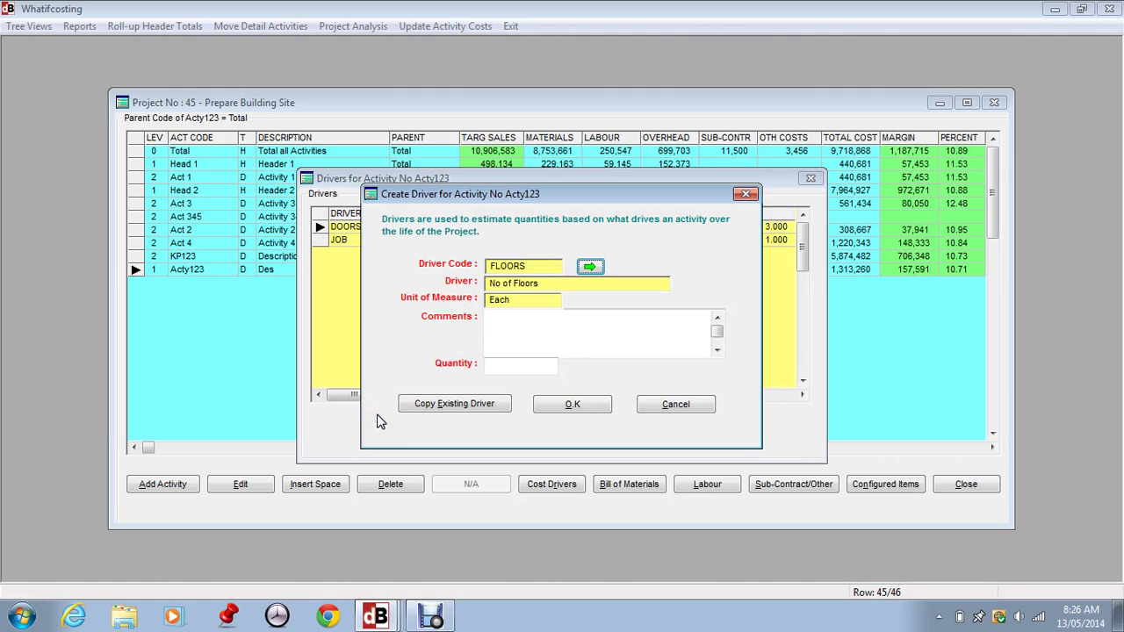
left_click(493, 365)
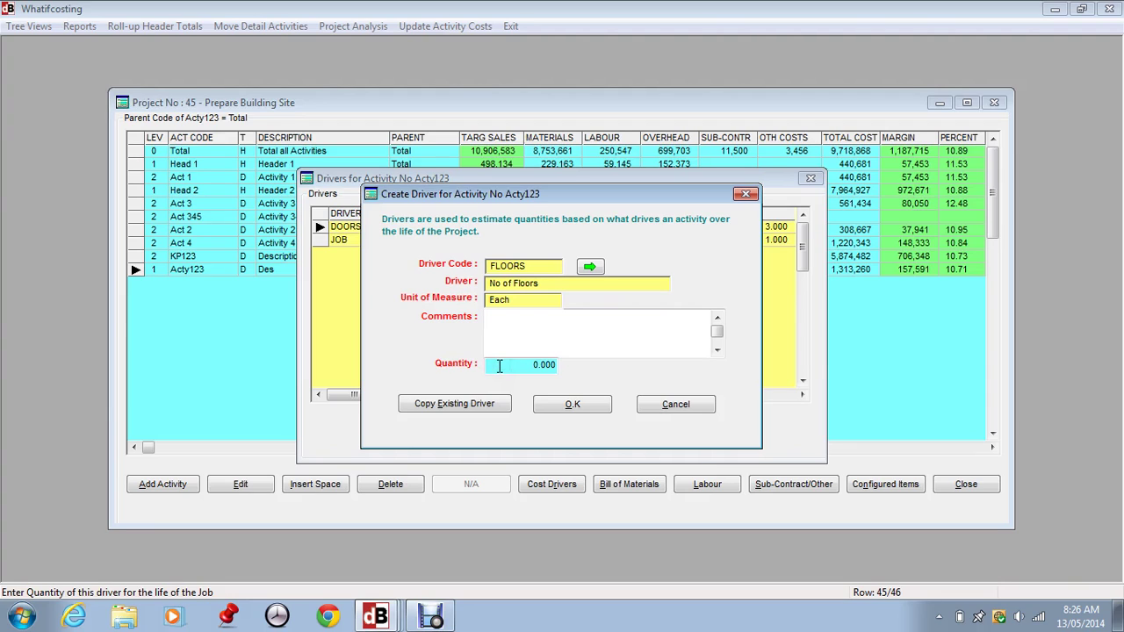
left_click_drag(499, 365, 600, 363)
type("20")
key("Tab")
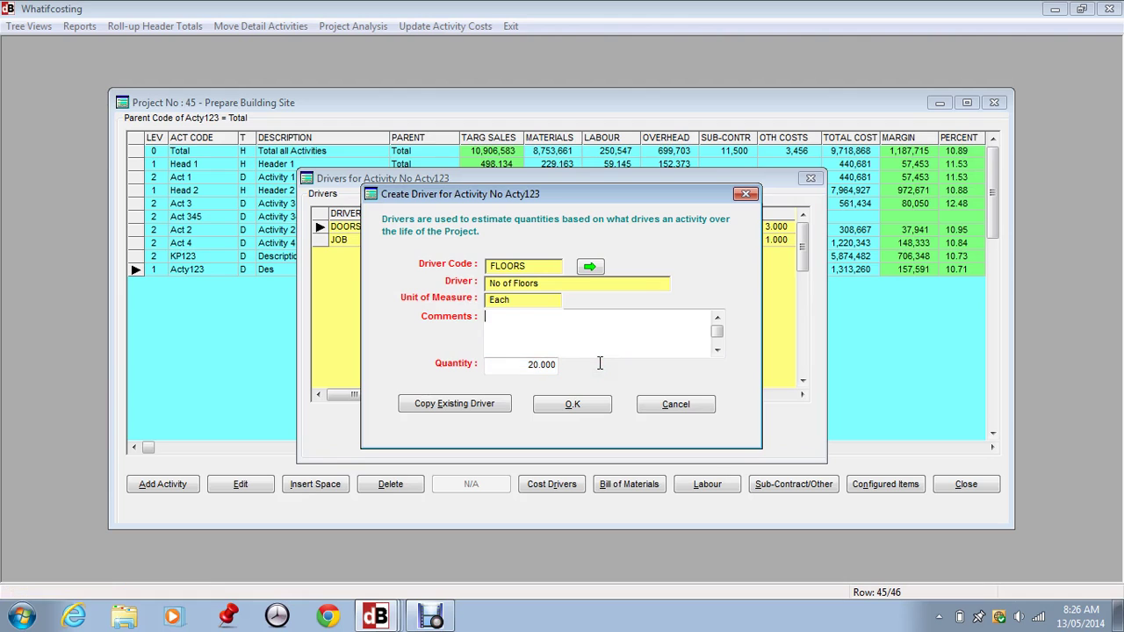
left_click(572, 404)
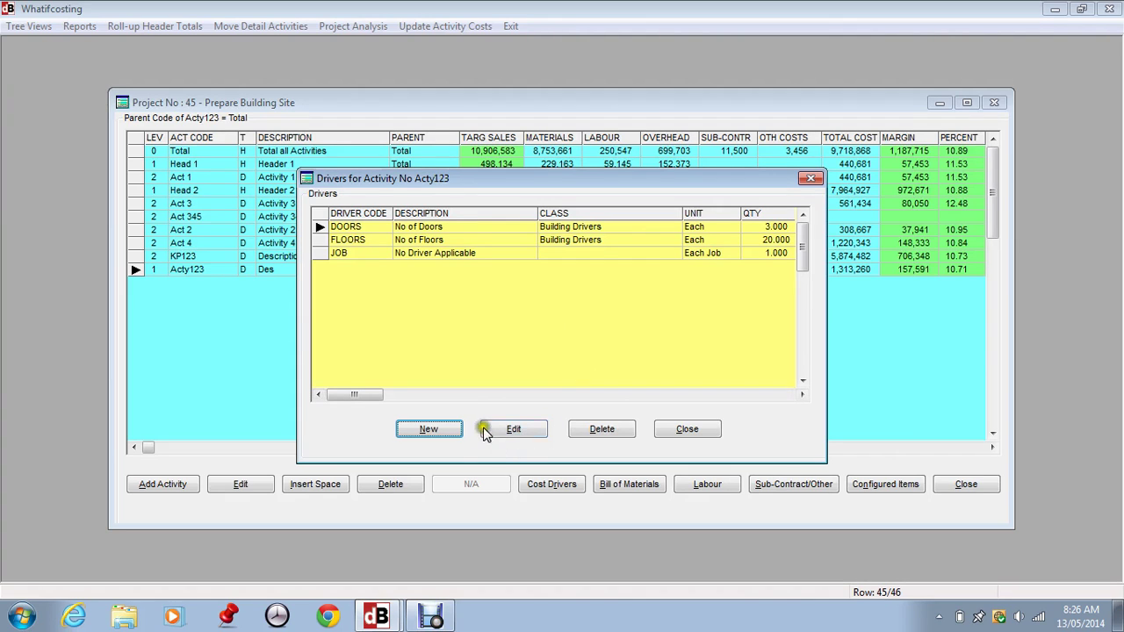
- Start another driver for activity Acty123 by copying the existing WINDOWS driver of activity Act 55
left_click(428, 428)
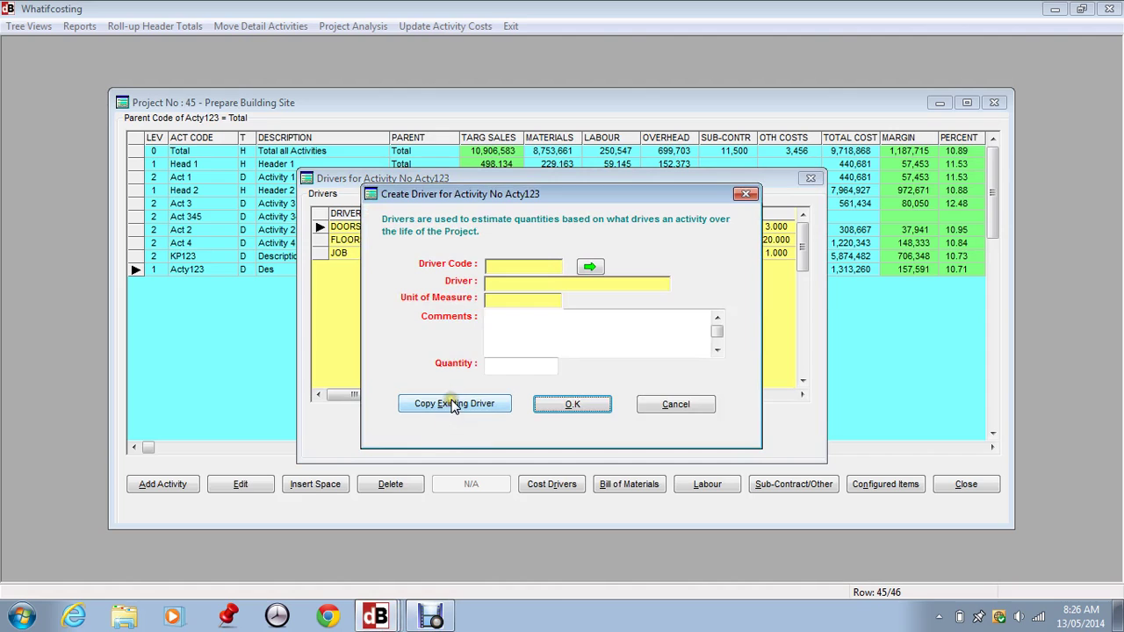
left_click(450, 404)
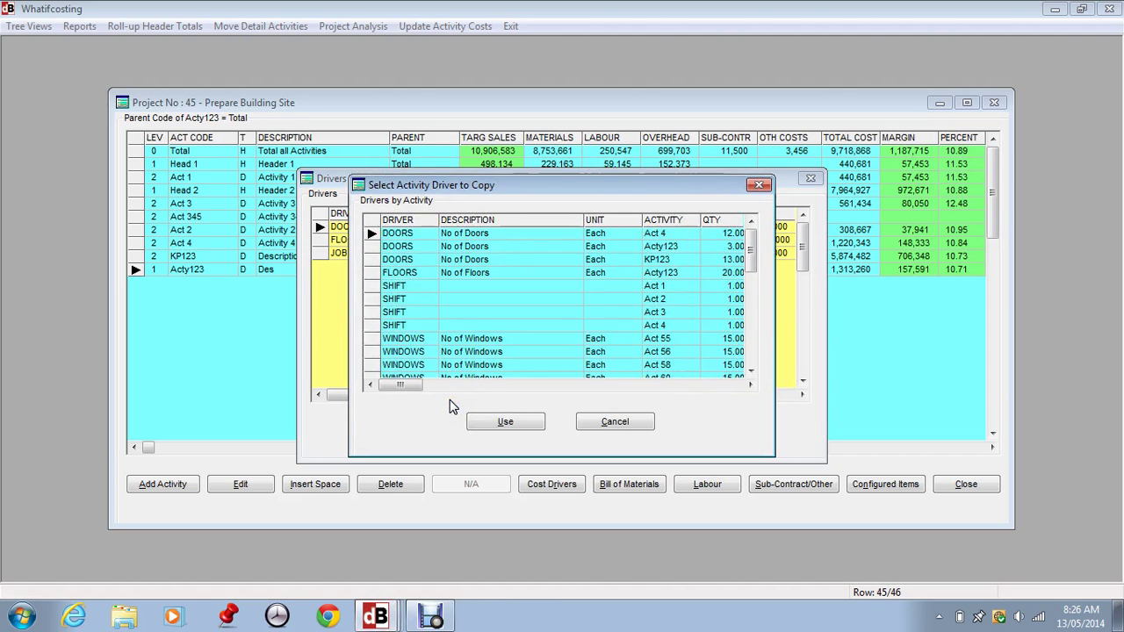
left_click(492, 361)
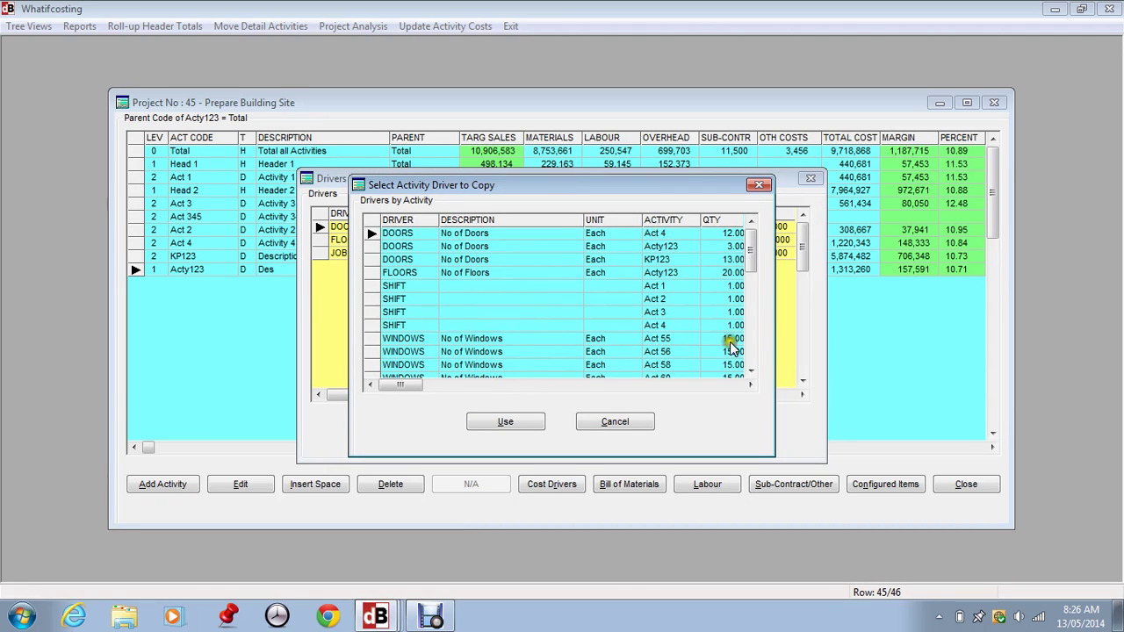
left_click(403, 247)
left_click(403, 259)
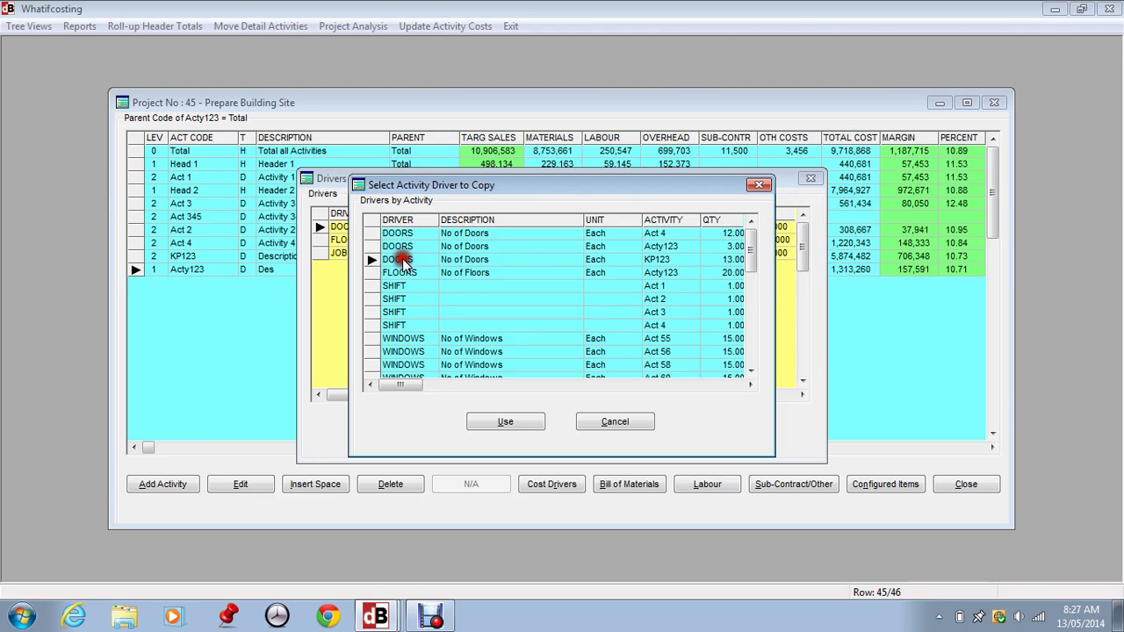
left_click(657, 233)
left_click(658, 245)
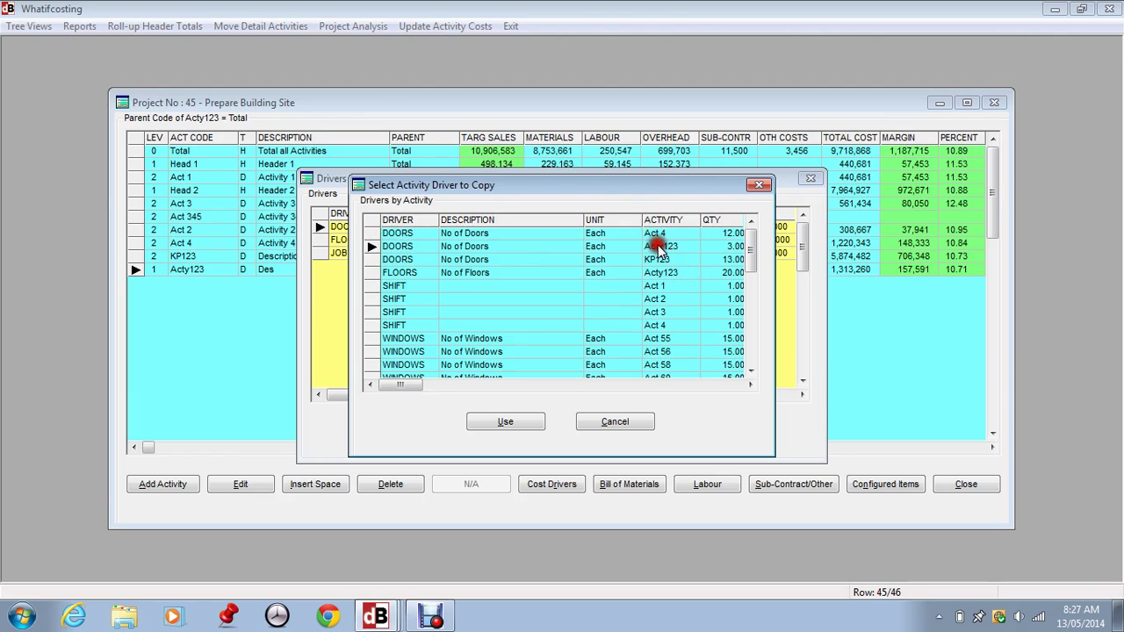
left_click(657, 260)
left_click(660, 247)
left_click(663, 234)
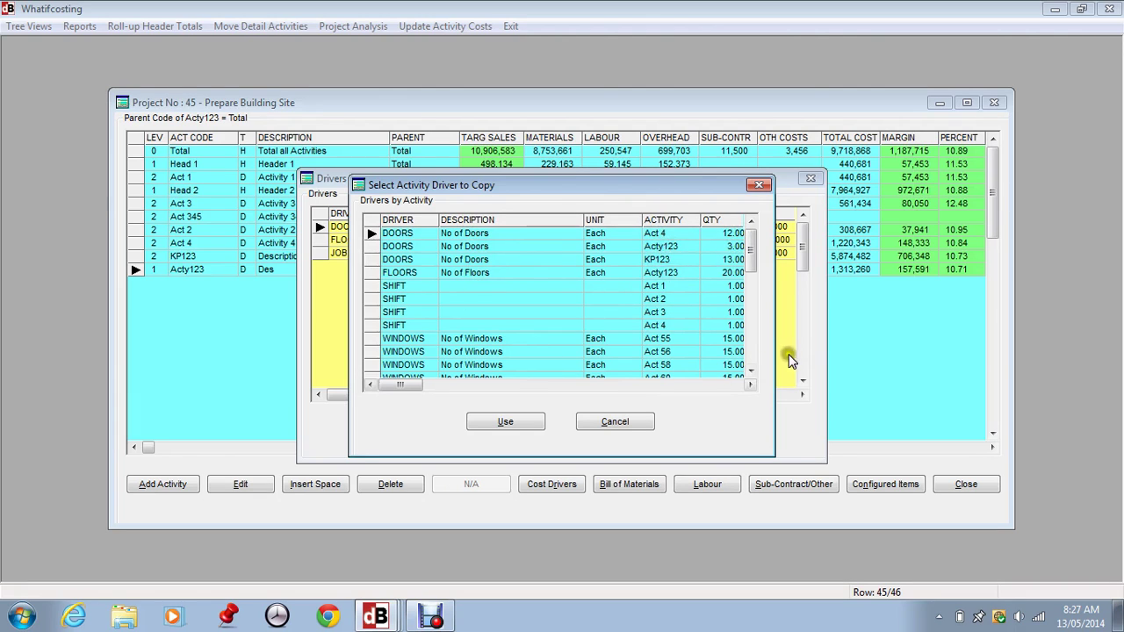
left_click(392, 343)
left_click(508, 422)
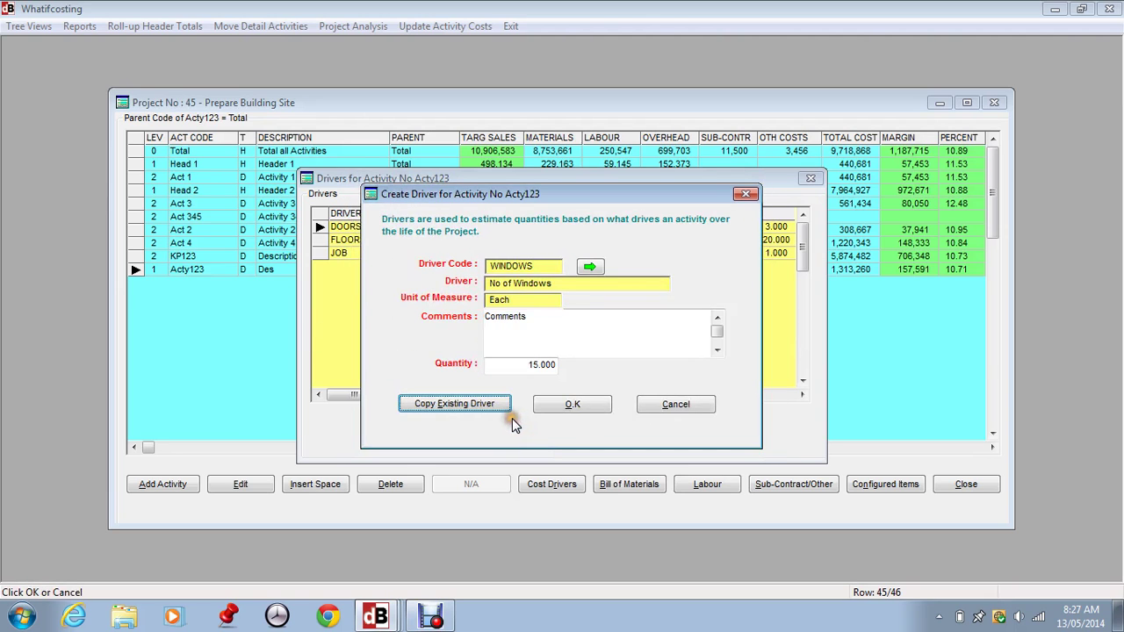
- Set the copied WINDOWS driver's quantity to 12, save it and close the driver list
left_click(527, 363)
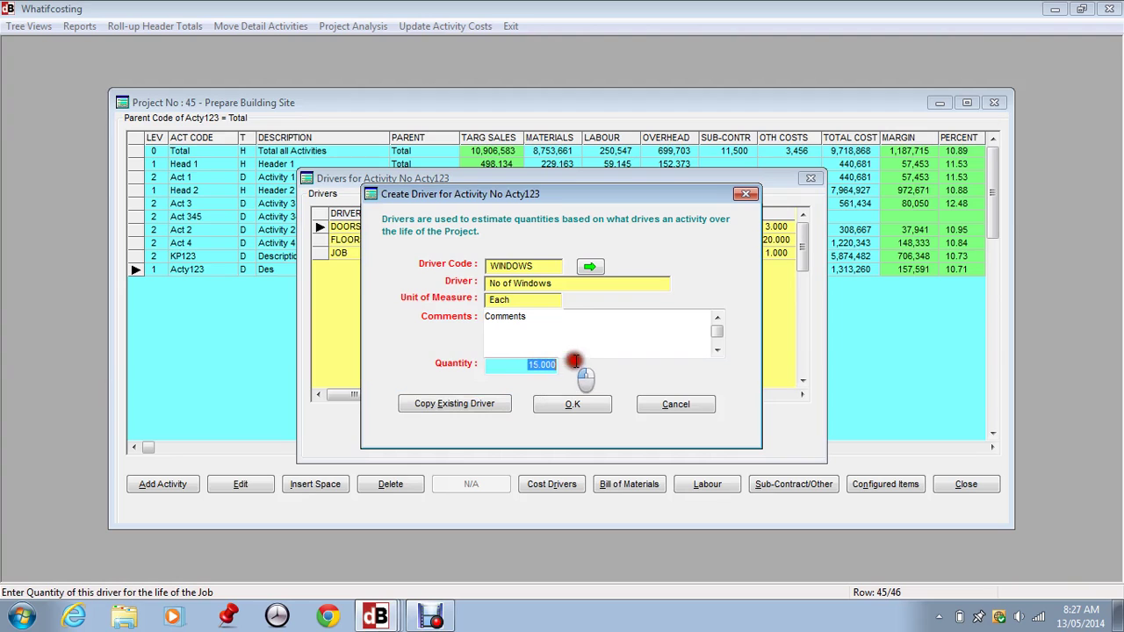
type("12")
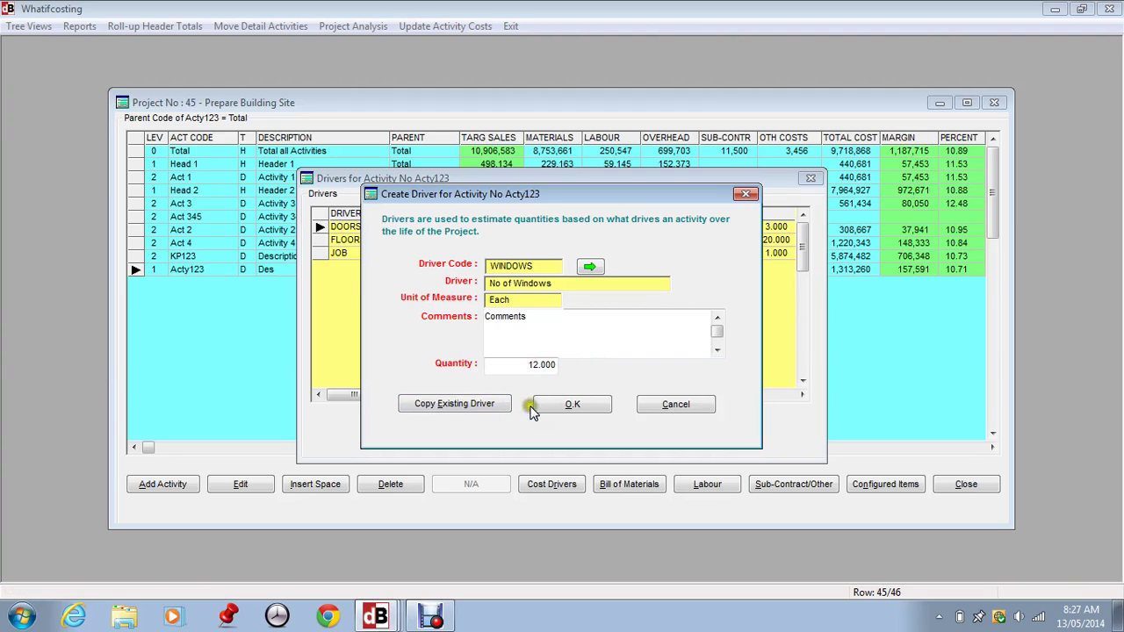
left_click(587, 408)
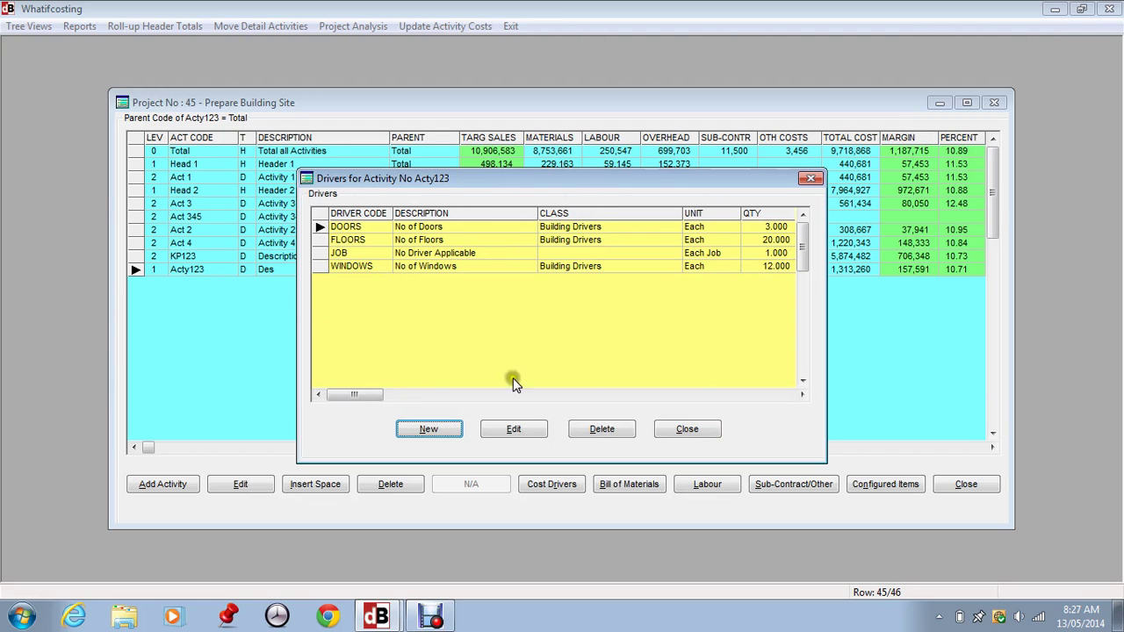
left_click(689, 429)
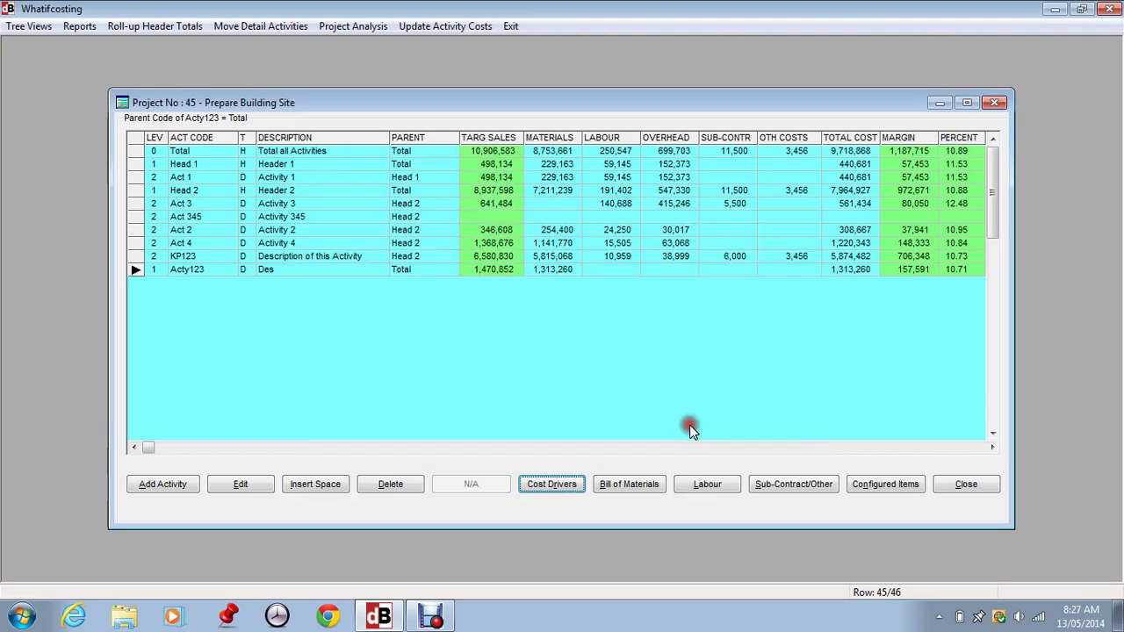
- Open the bill of materials of activity Acty123 and start adding master item B2, Build Material 2
left_click(661, 388)
left_click(628, 488)
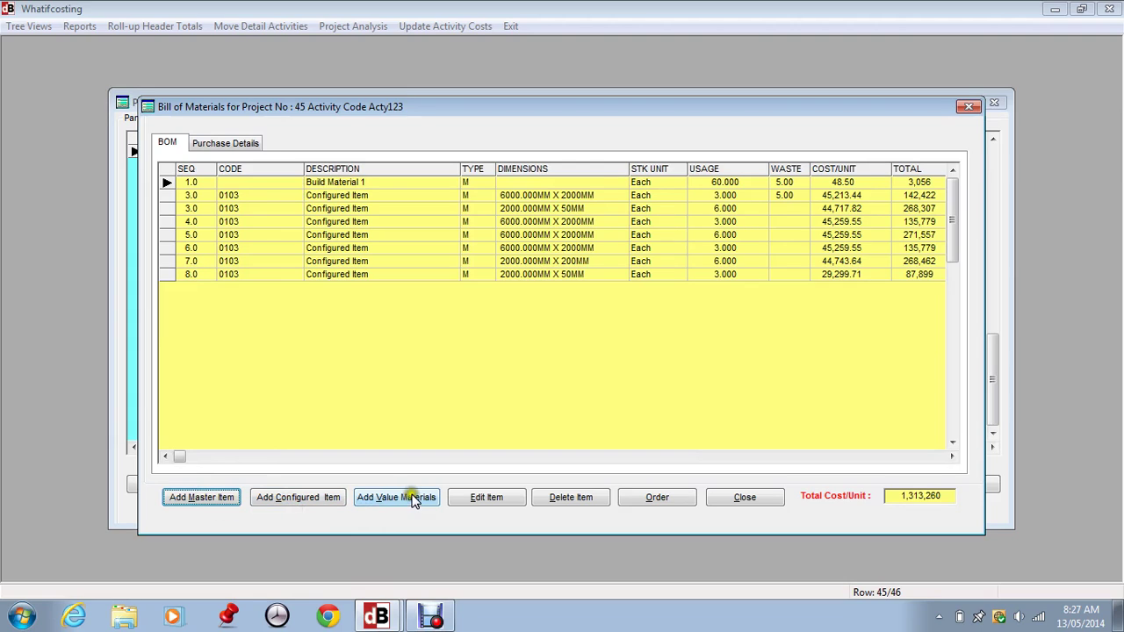
left_click(208, 498)
left_click(204, 498)
left_click(202, 498)
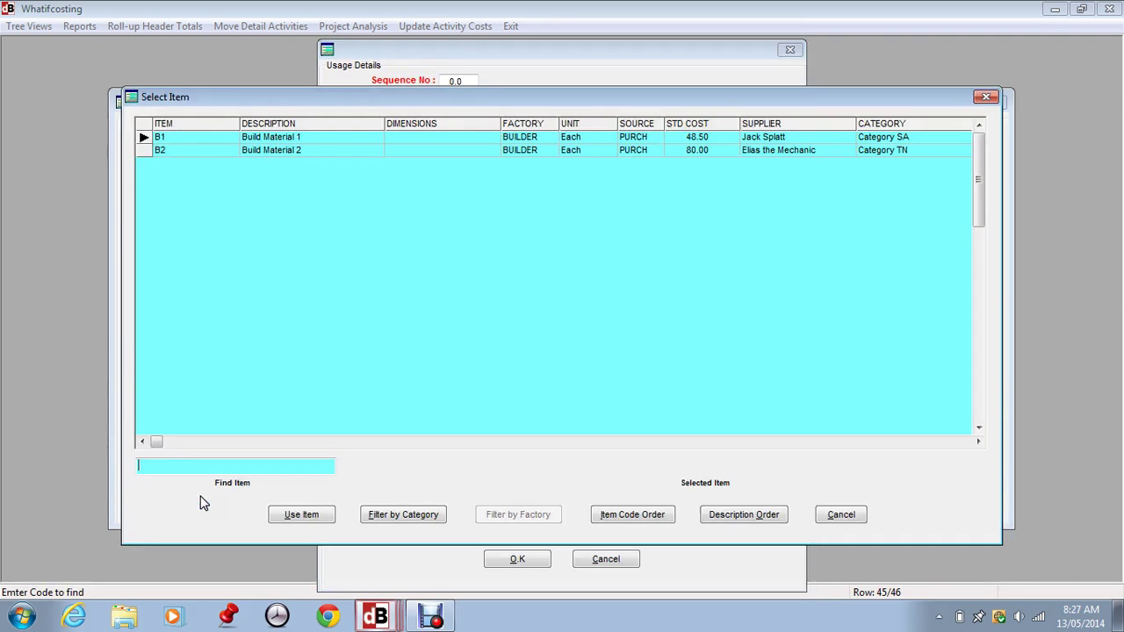
left_click(178, 151)
left_click(177, 138)
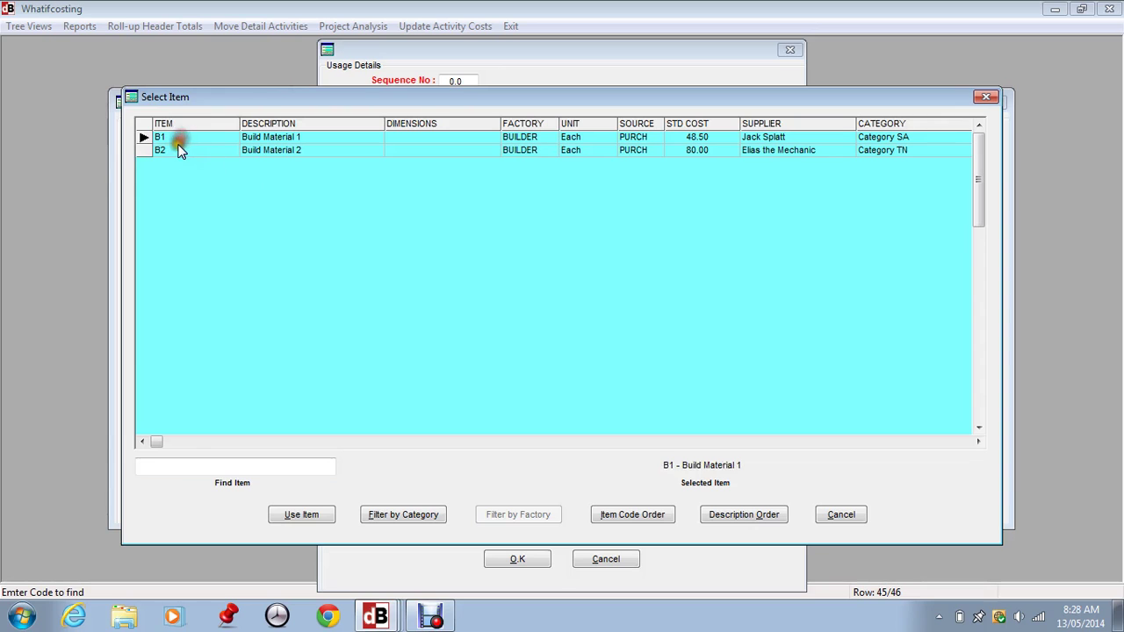
left_click(177, 151)
left_click(302, 514)
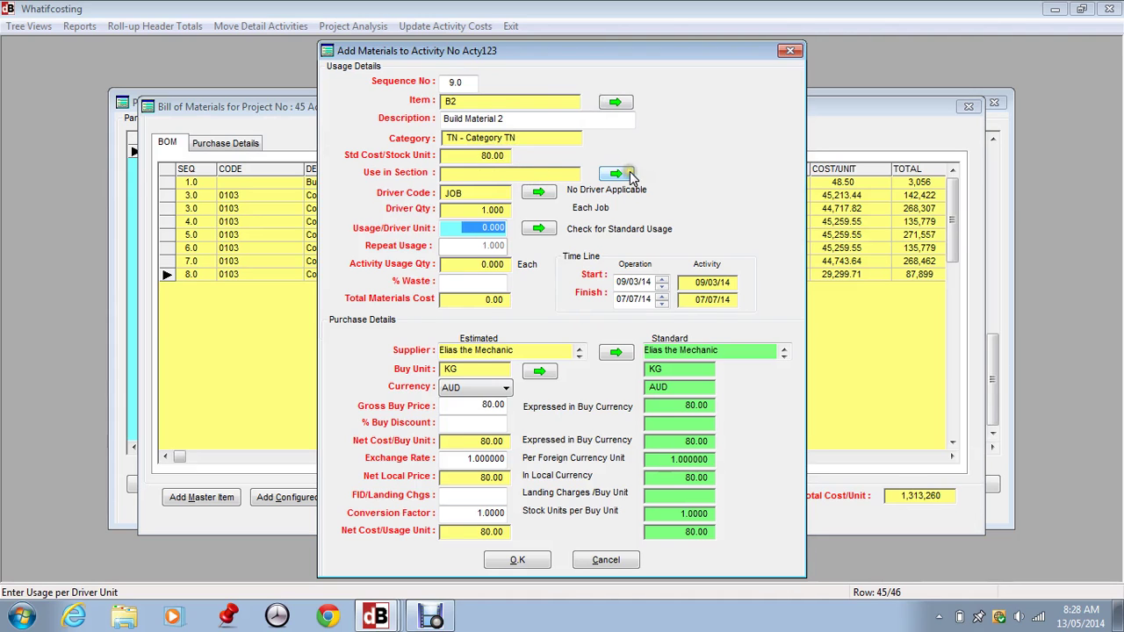
- Create a section named Section 1 and assign it to the new material line
left_click(618, 174)
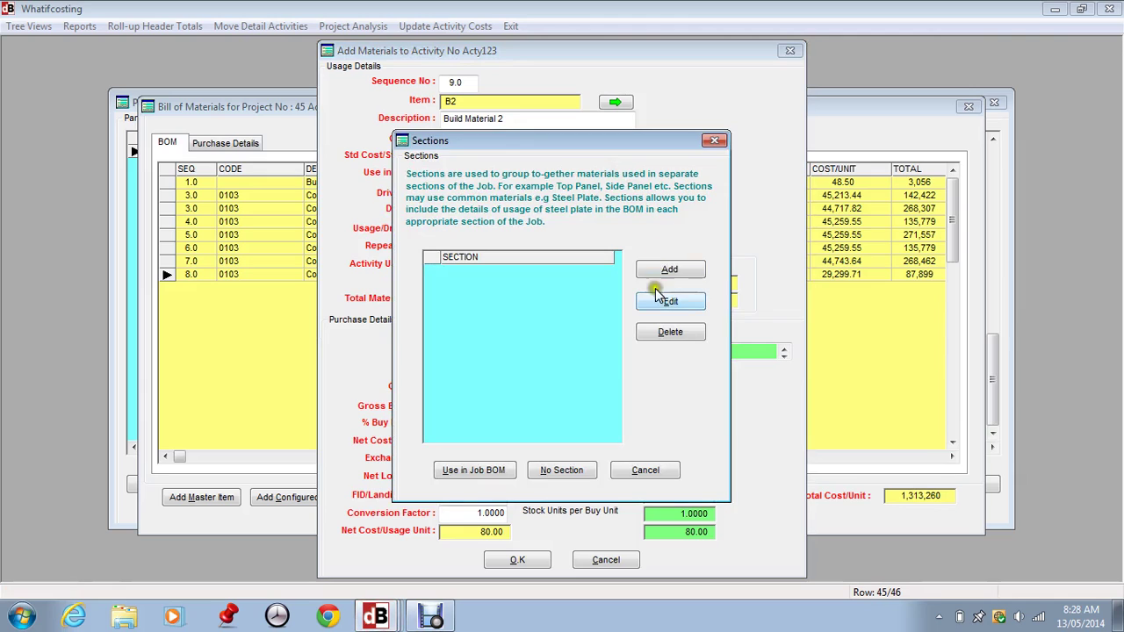
left_click(667, 272)
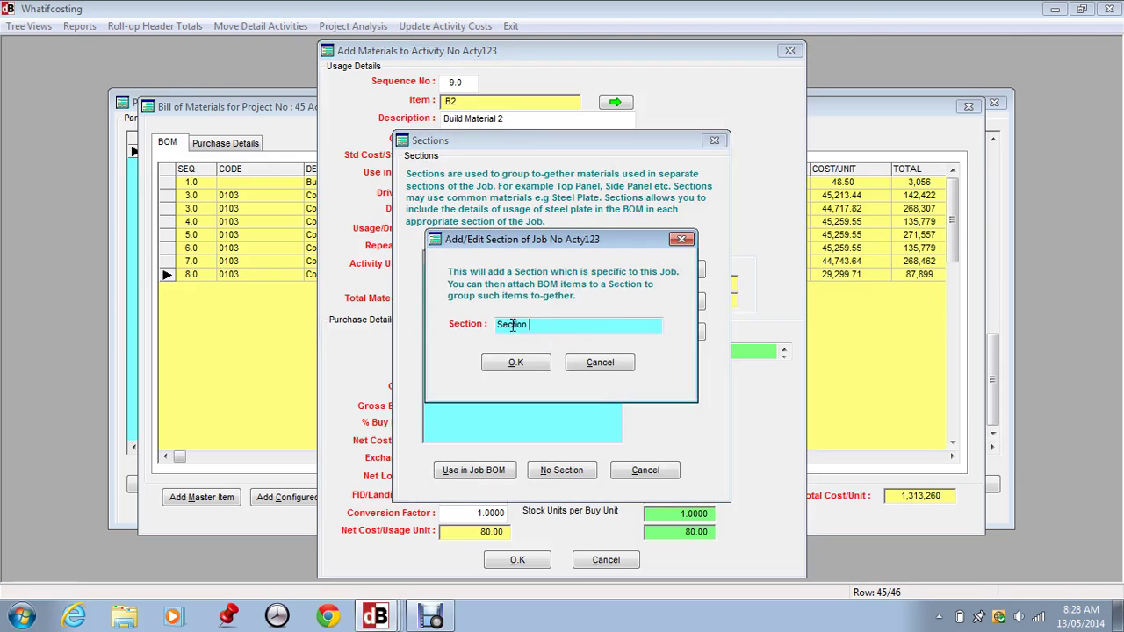
type("Section 1")
left_click(516, 364)
left_click(518, 362)
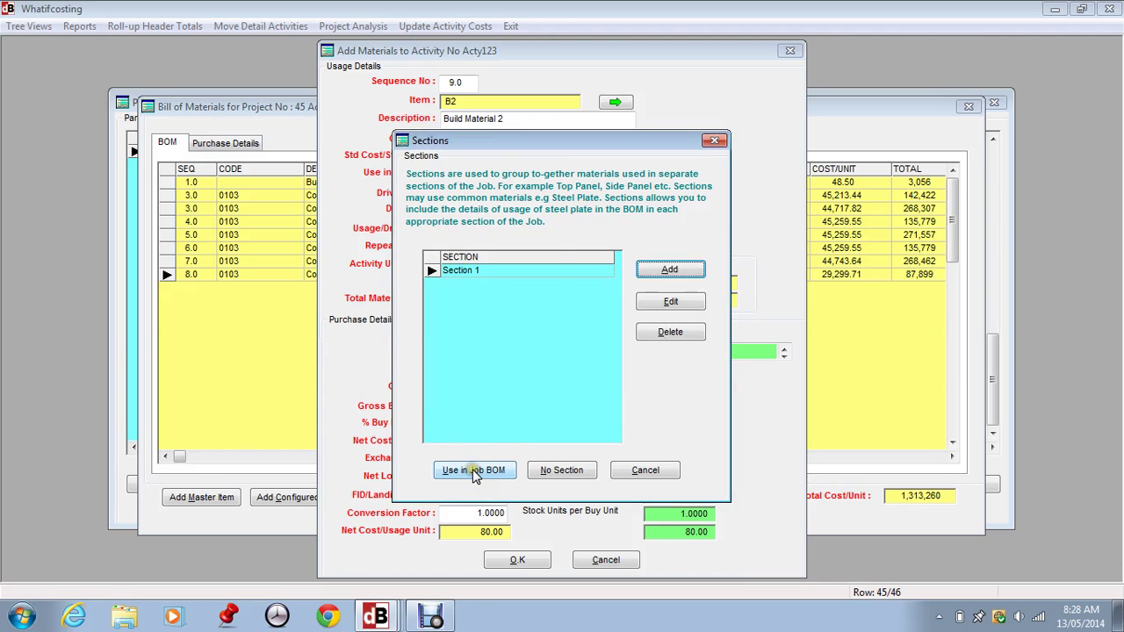
left_click(473, 471)
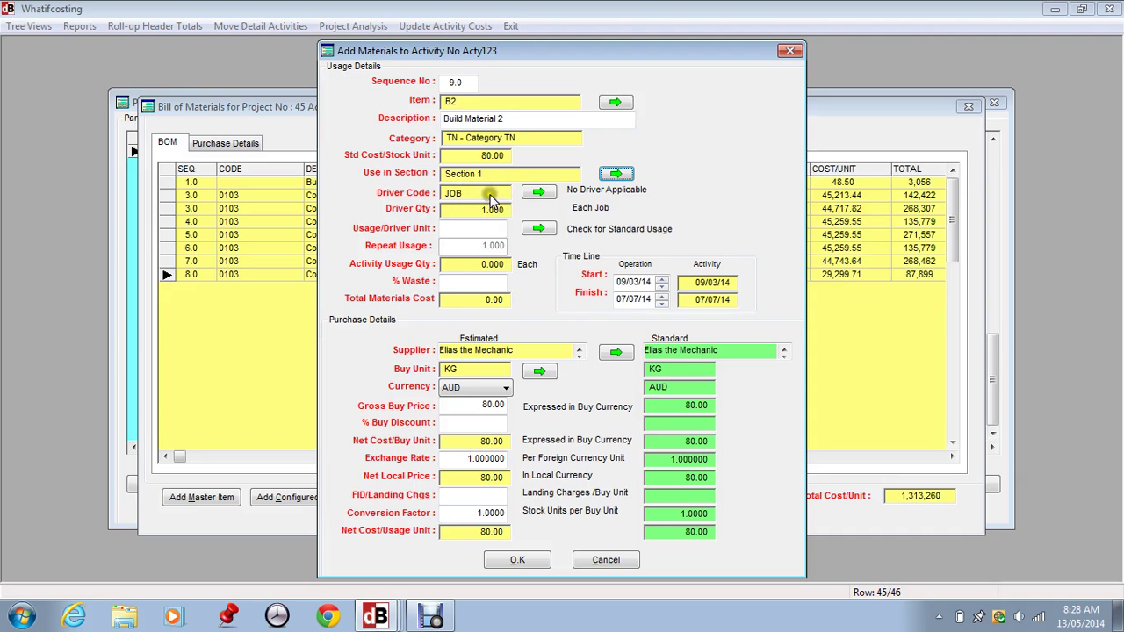
- Set the driver of the Build Material 2 line to FLOORS
left_click(540, 192)
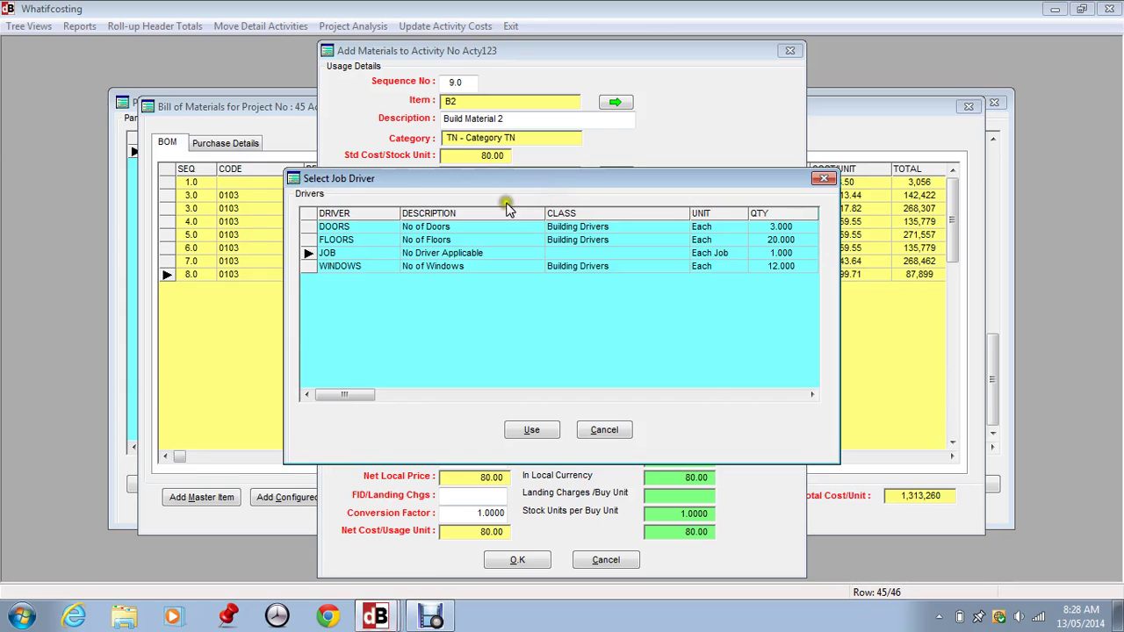
left_click(342, 240)
left_click(529, 433)
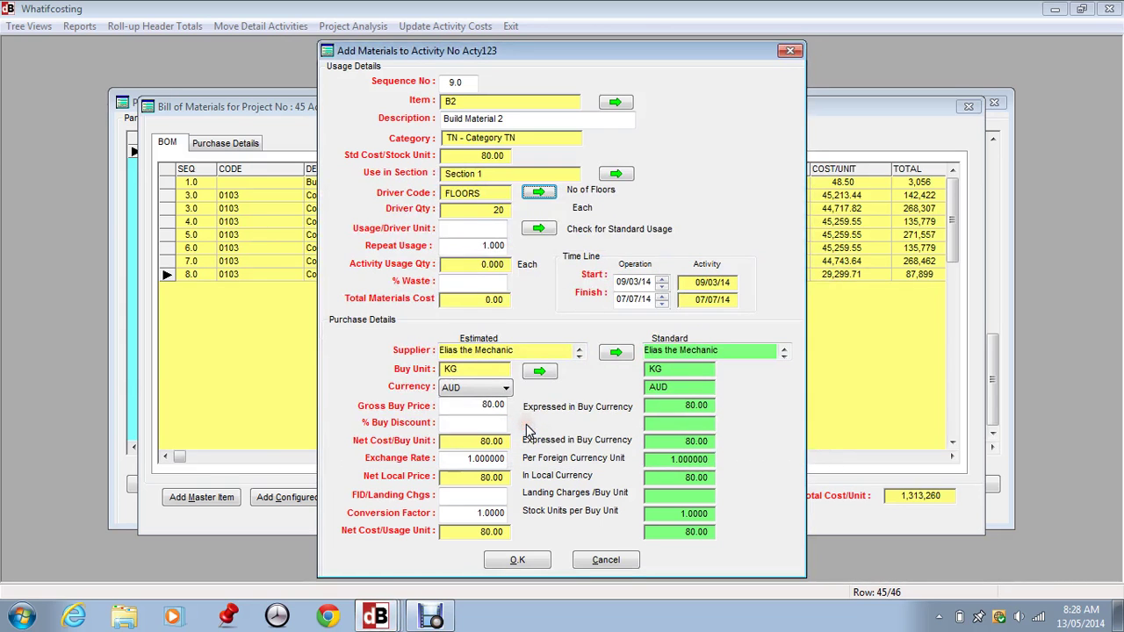
- Set the Build Material 2 line's usage per driver unit to 20 and its waste to 5%
left_click(489, 230)
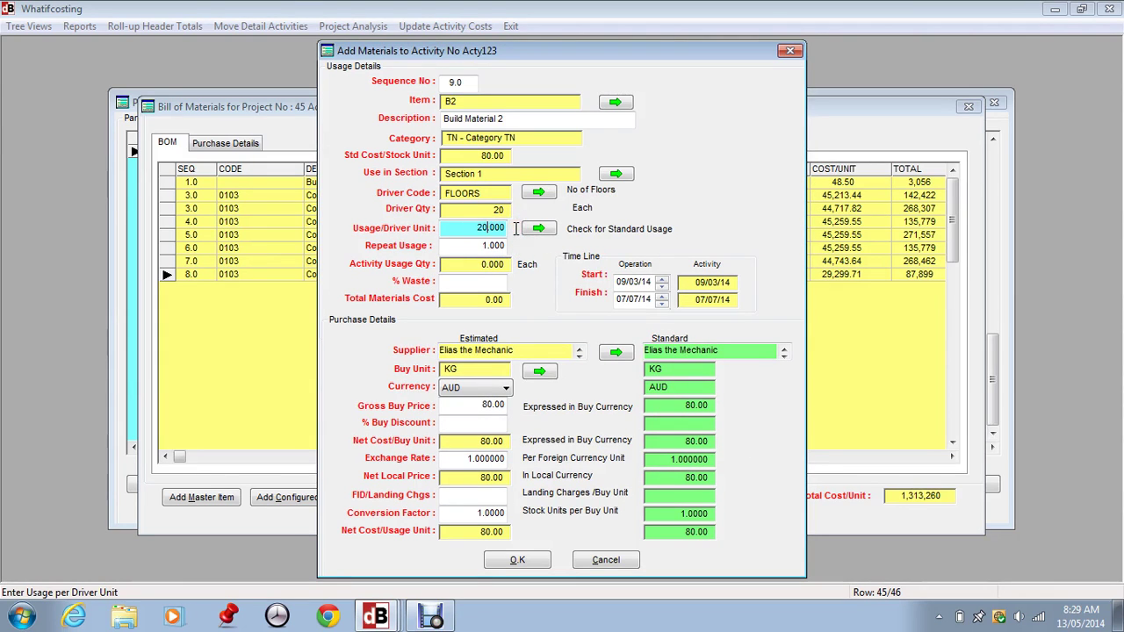
key("Tab")
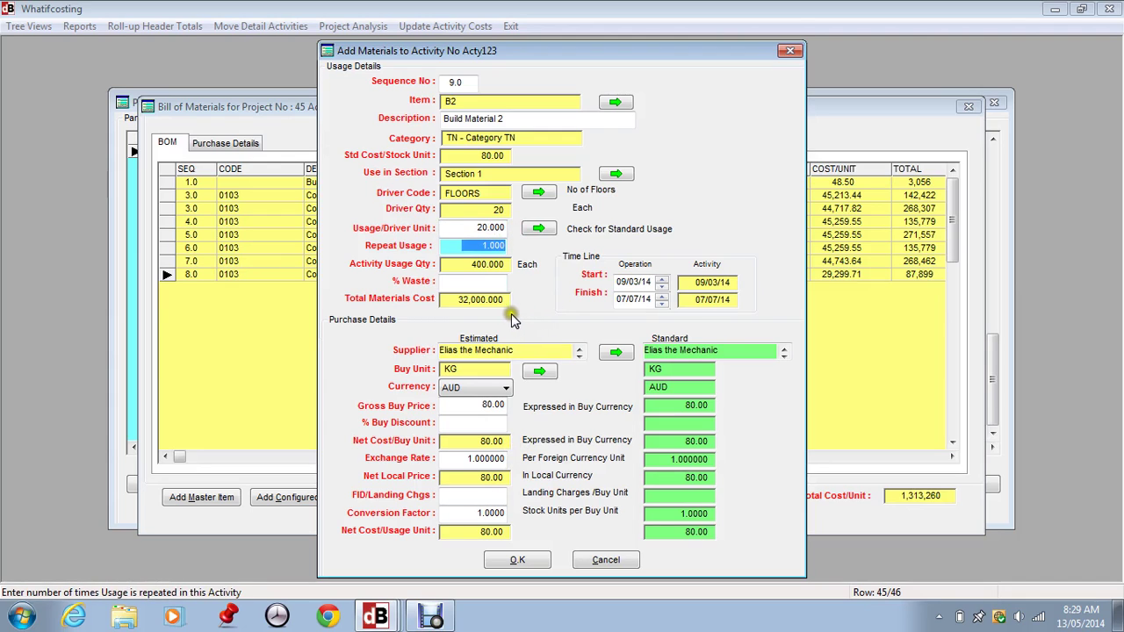
key("Tab")
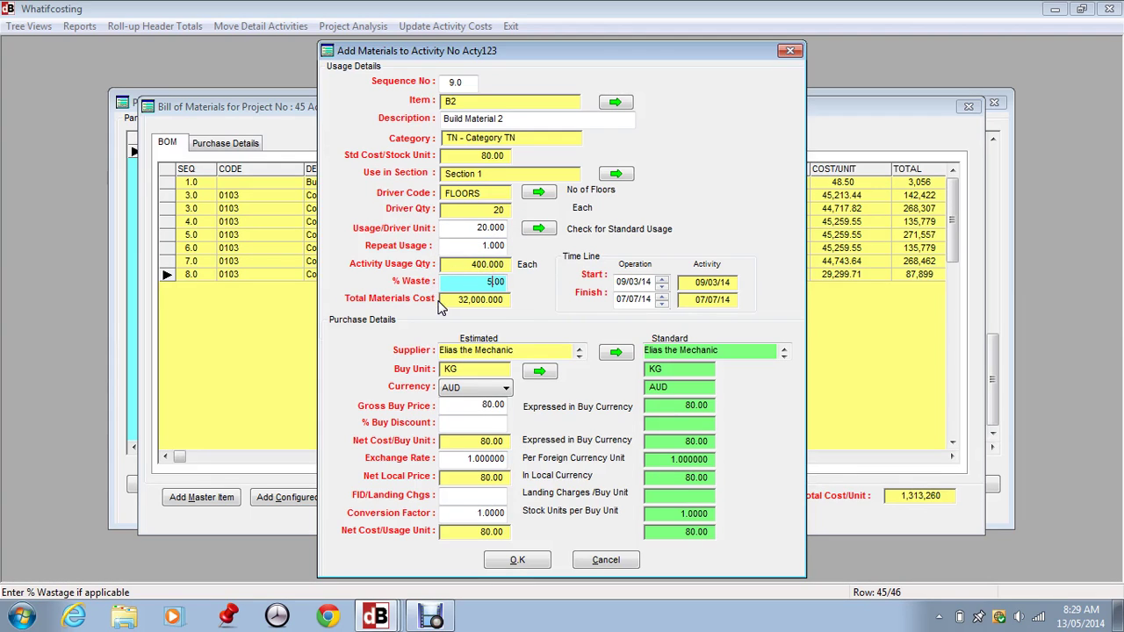
type("5")
key("Tab")
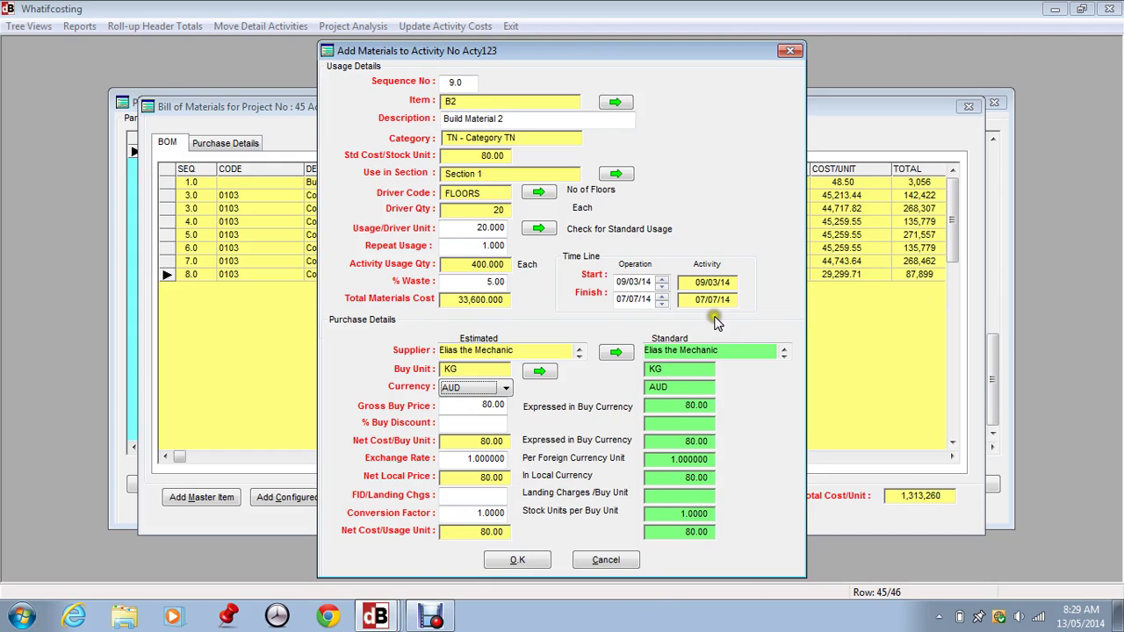
- Set the estimated gross buy price of Build Material 2 to 100 and its buy discount to 12%
left_click(447, 401)
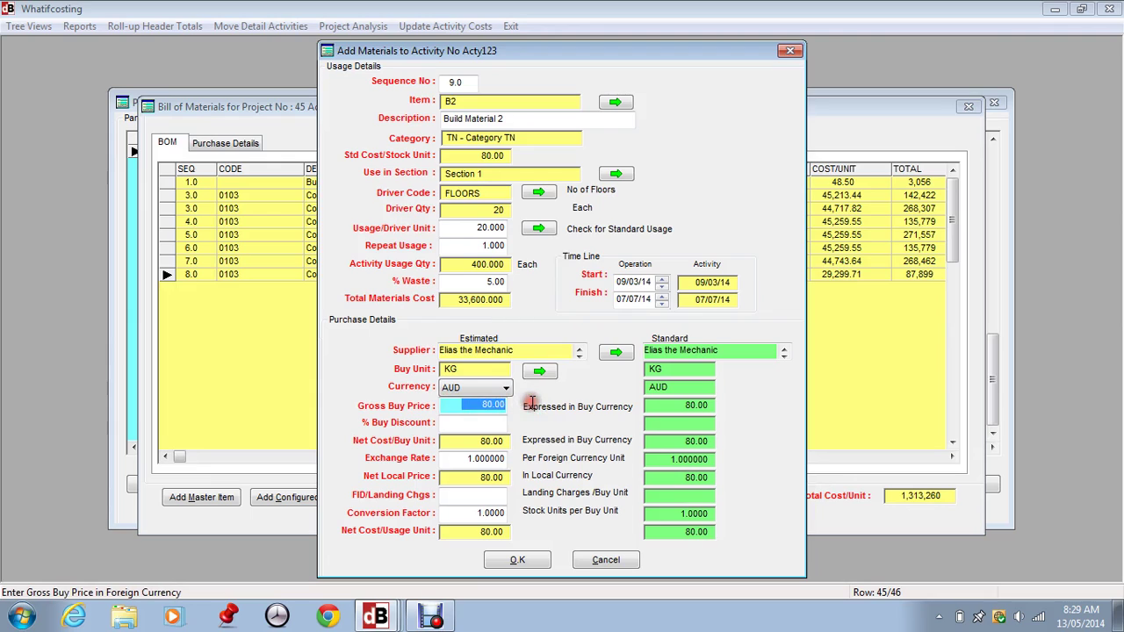
type("100")
key("Tab")
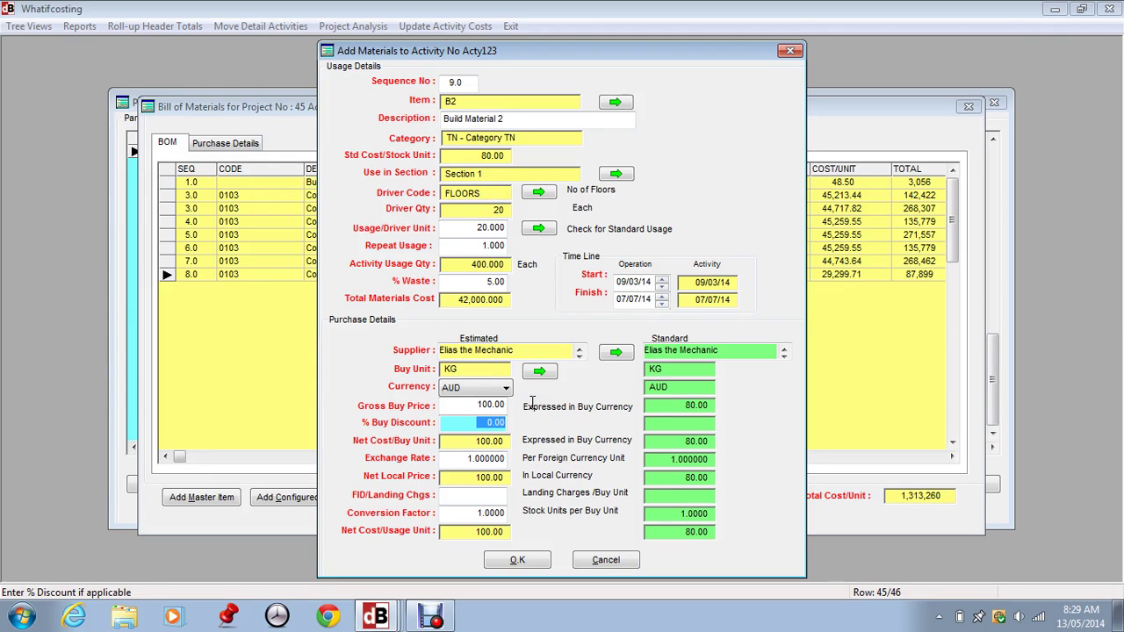
type("12")
key("Tab")
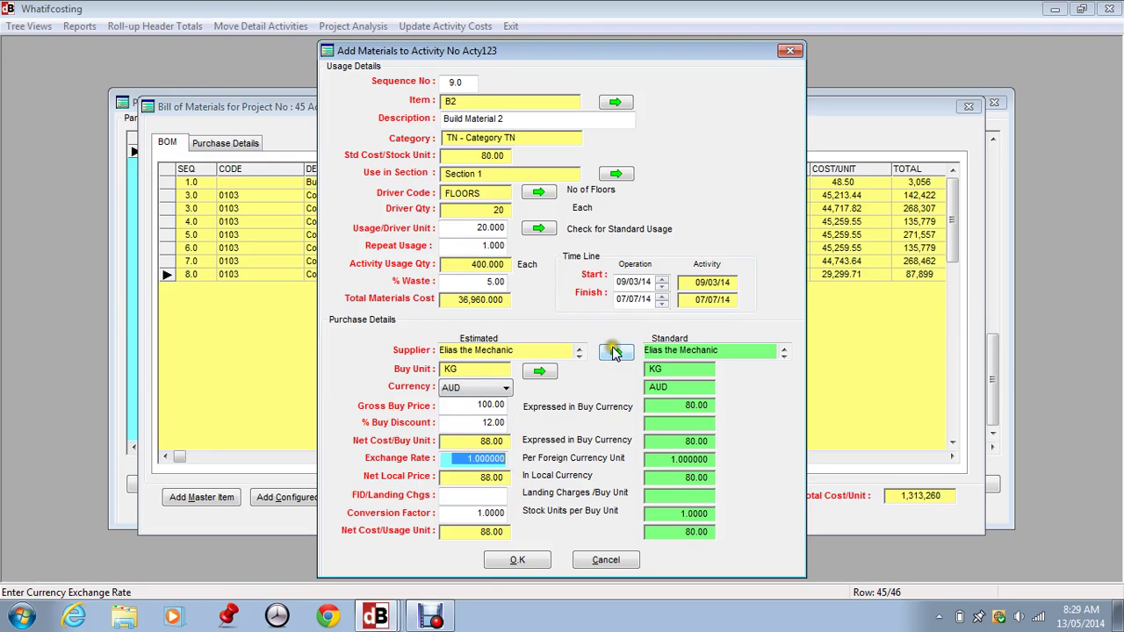
- Set the landing charges of Build Material 2 to 4 and save the material line
left_click(460, 492)
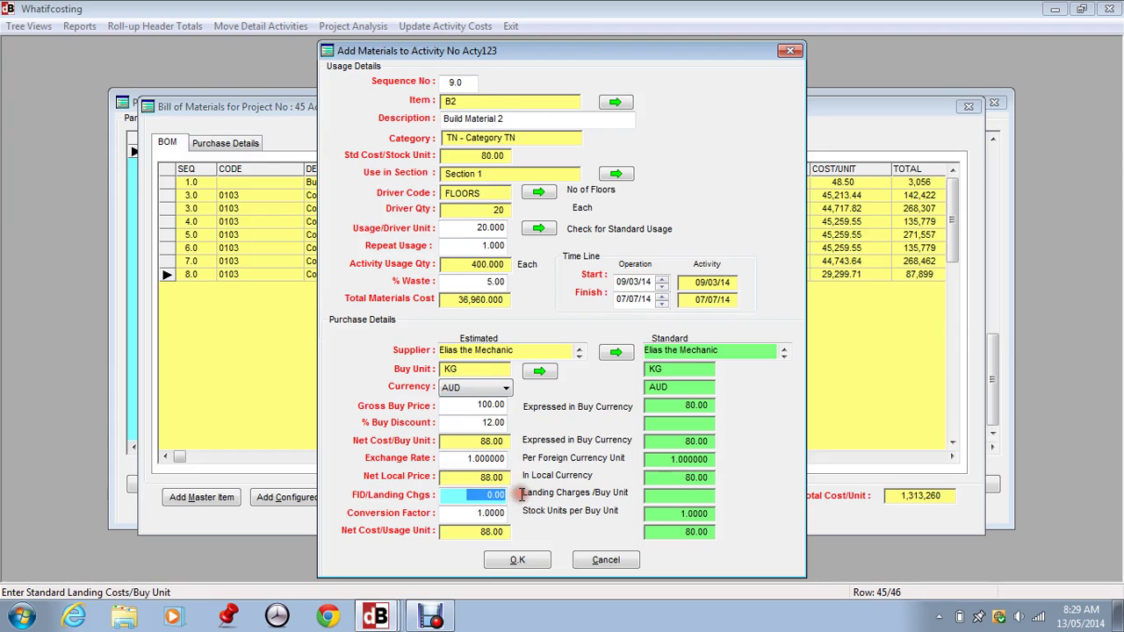
type("4")
key("Tab")
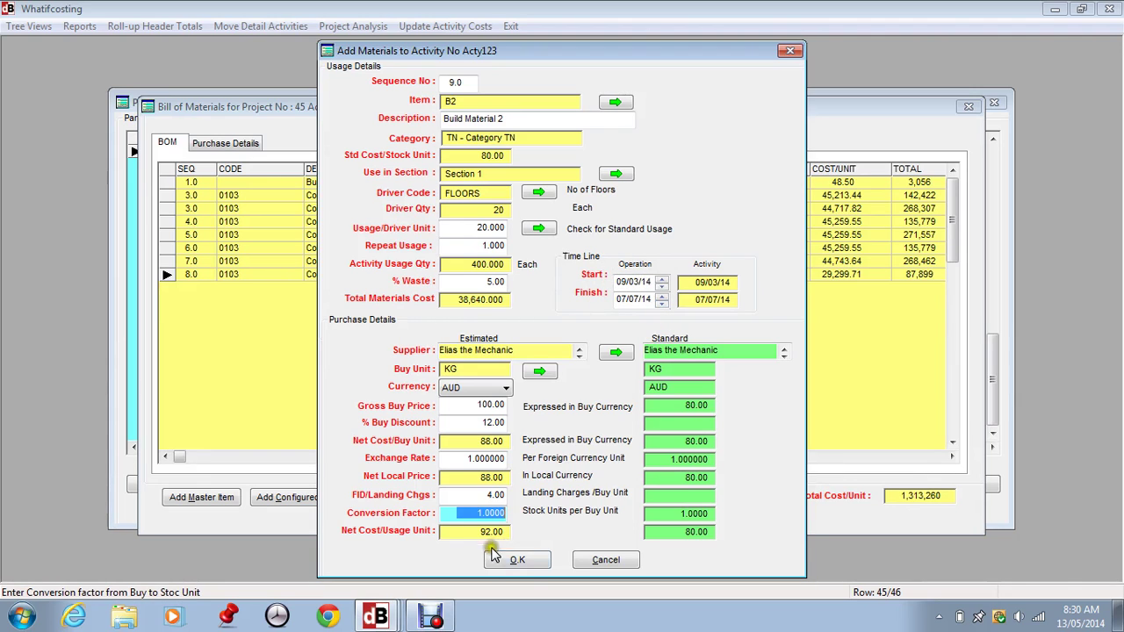
left_click(516, 559)
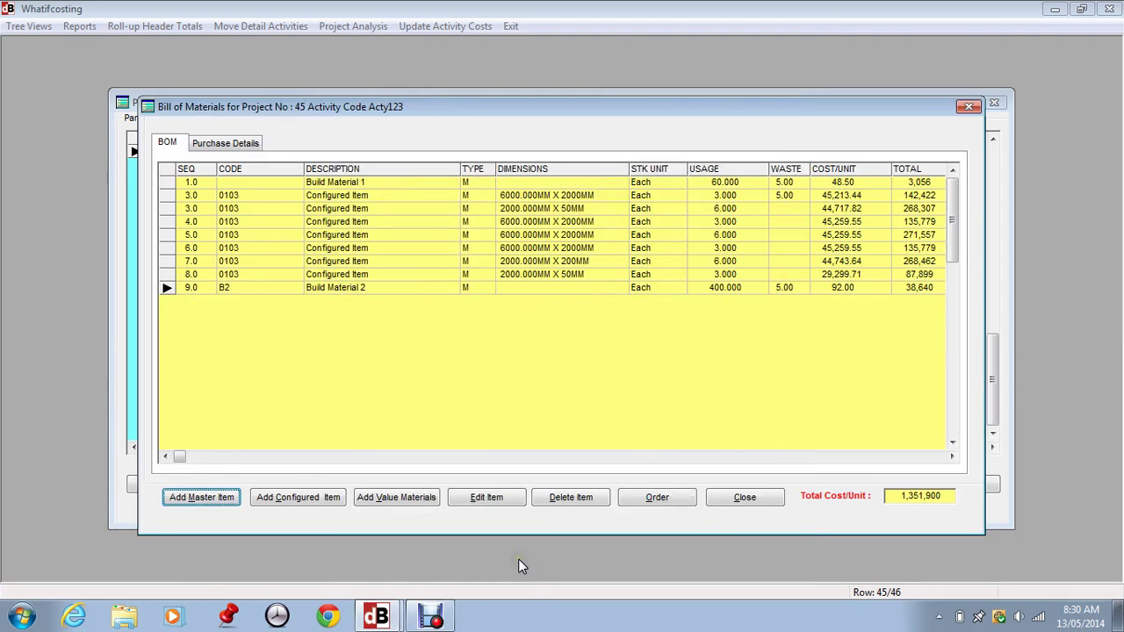
- Close the bill of materials of activity Acty123 and return to the project's activity list
left_click(518, 558)
left_click(523, 558)
left_click(641, 485)
left_click(774, 469)
left_click(770, 502)
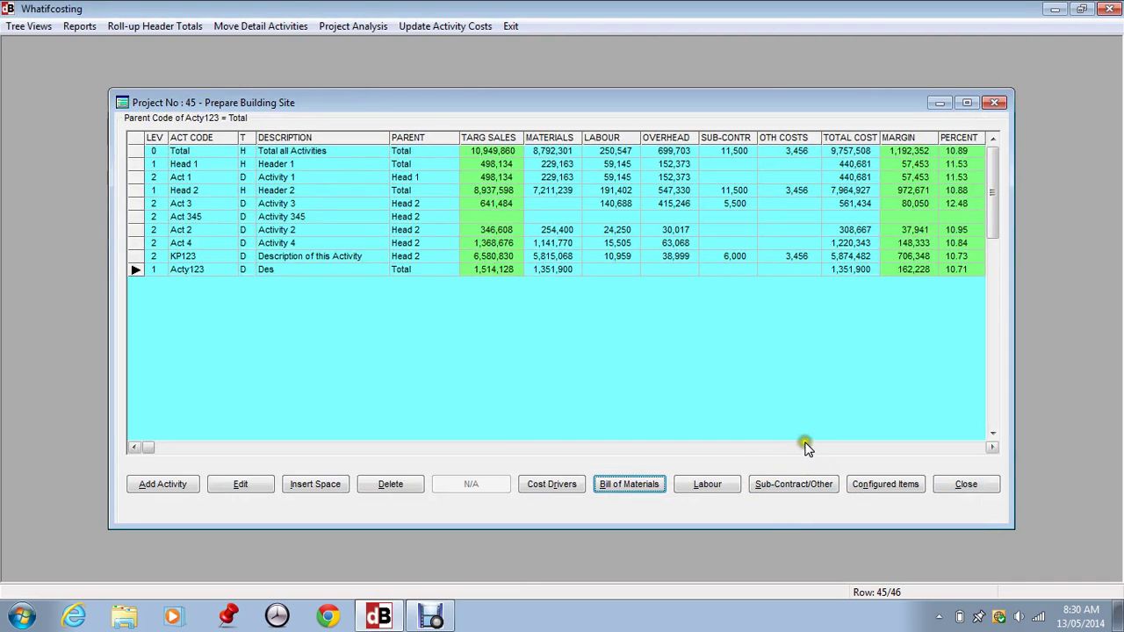
left_click(634, 488)
left_click(637, 492)
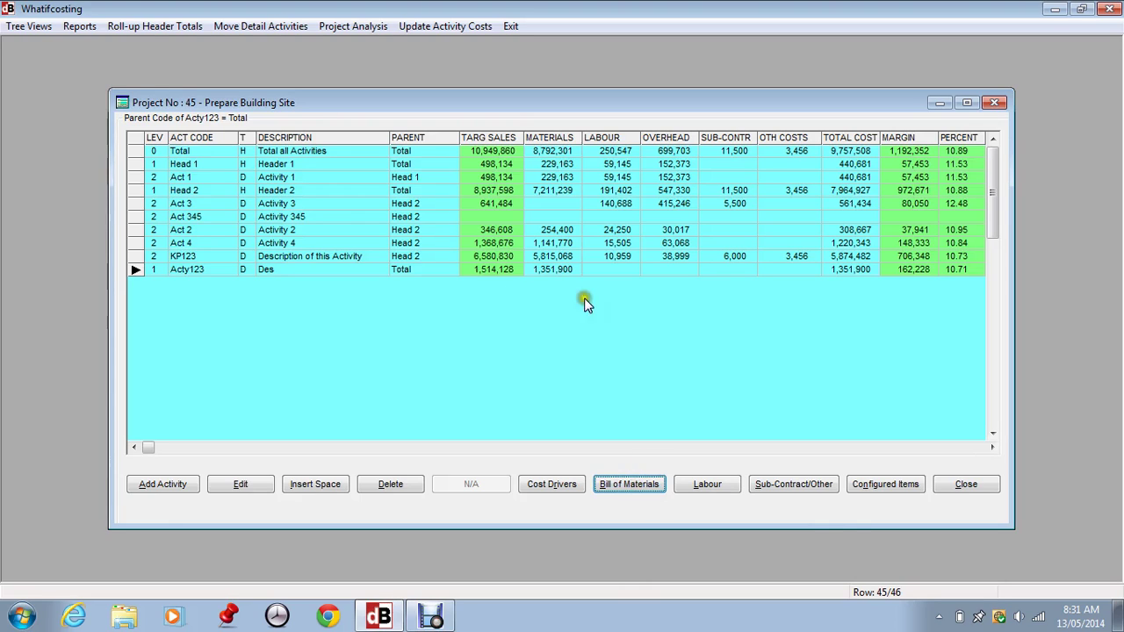
- Open the configured items of activity Acty123 and create a new configured item from item 0103
left_click(173, 268)
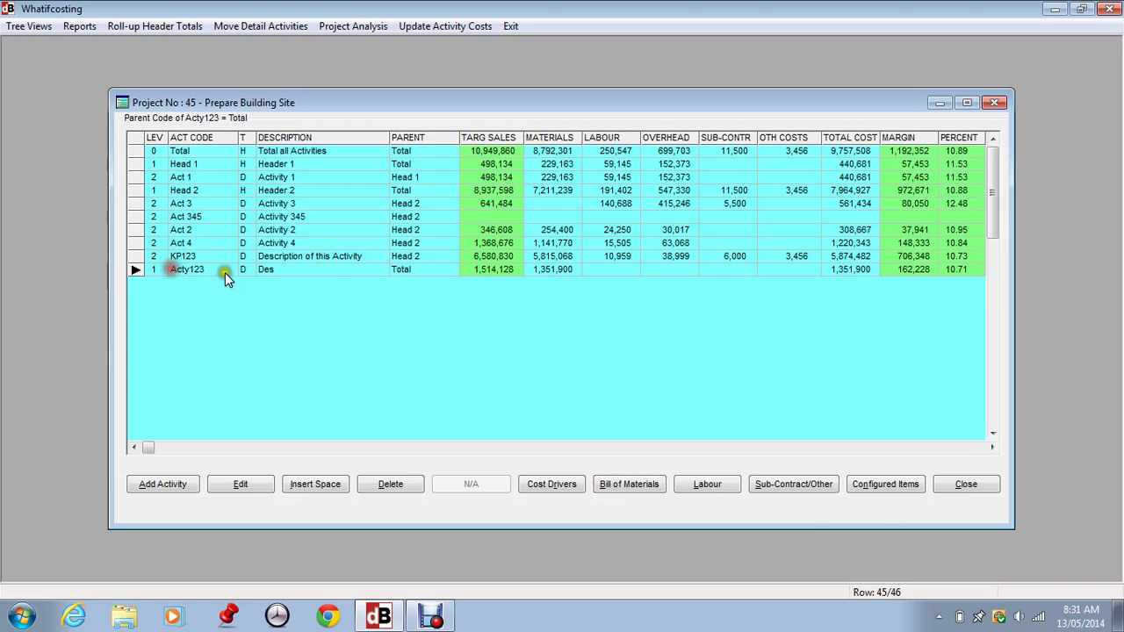
left_click(882, 488)
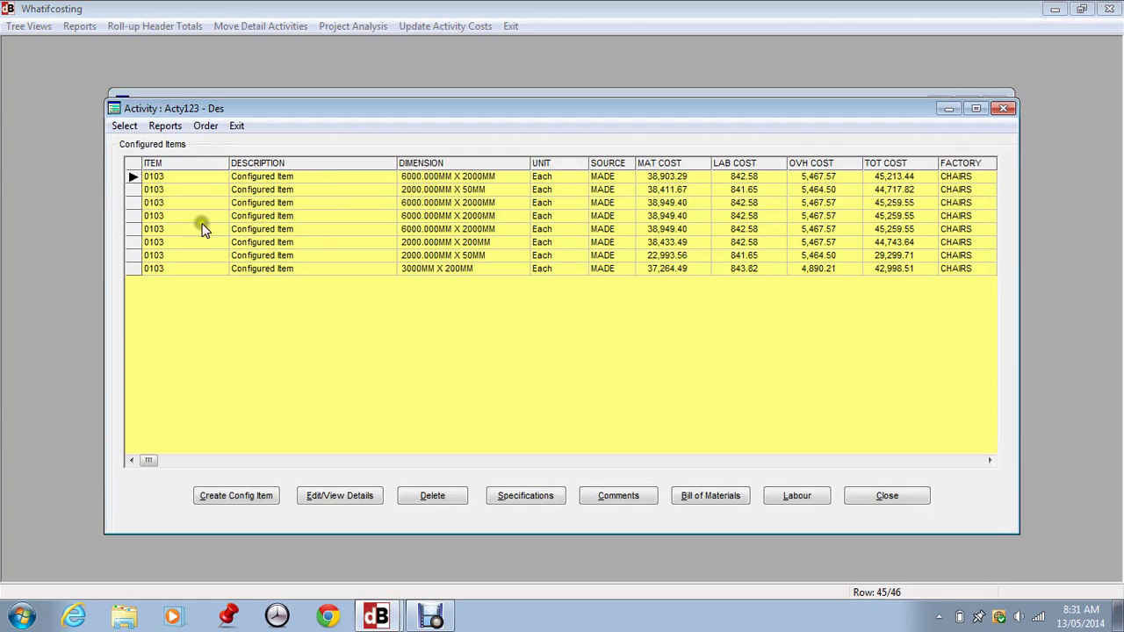
left_click(172, 270)
left_click(247, 497)
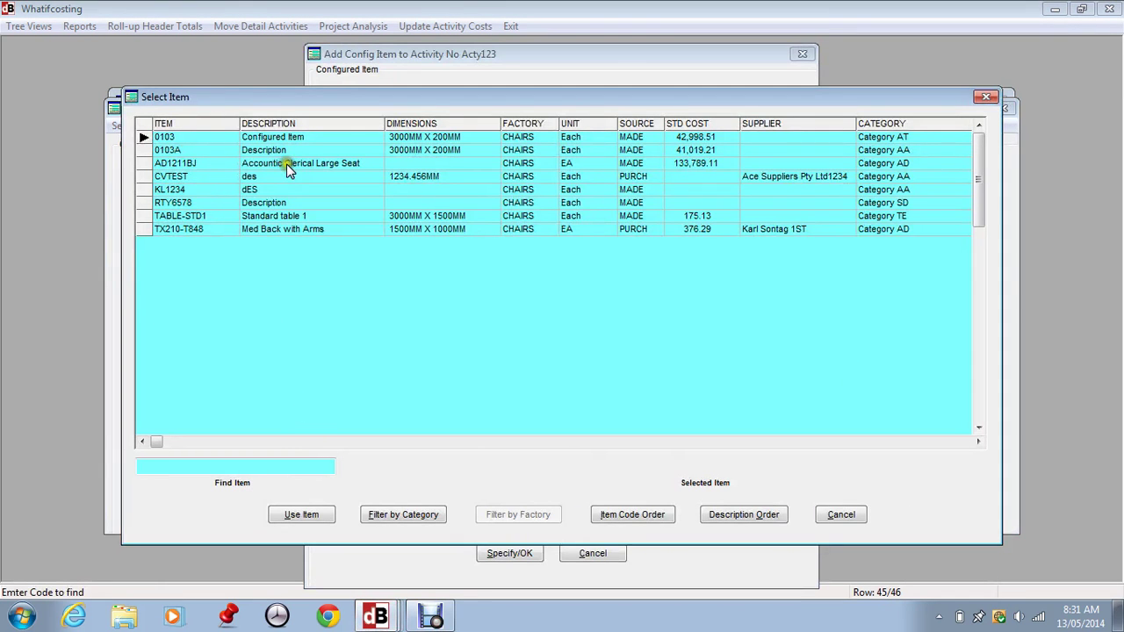
left_click(322, 516)
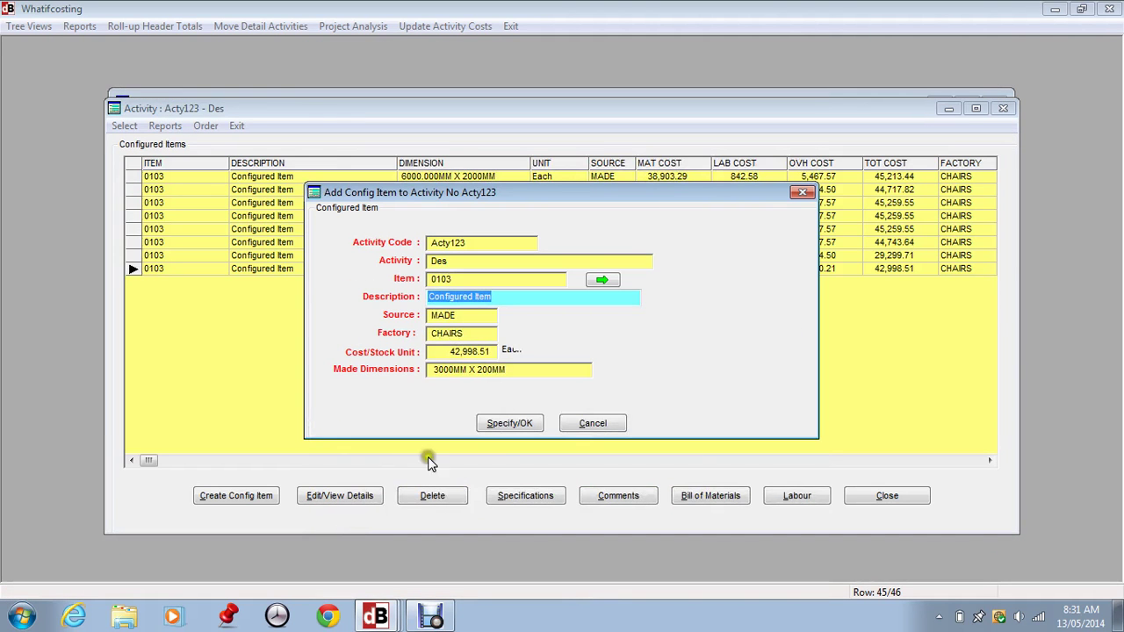
left_click(516, 424)
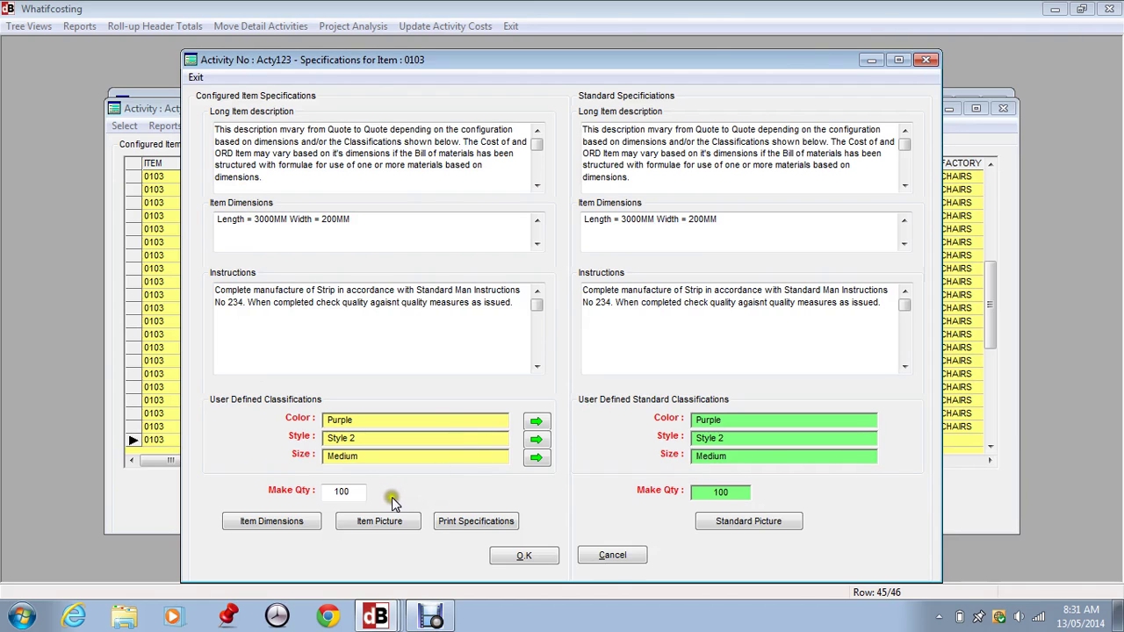
- Set the length of configured item 0103 to 4,000 MM and save its specifications
left_click(260, 521)
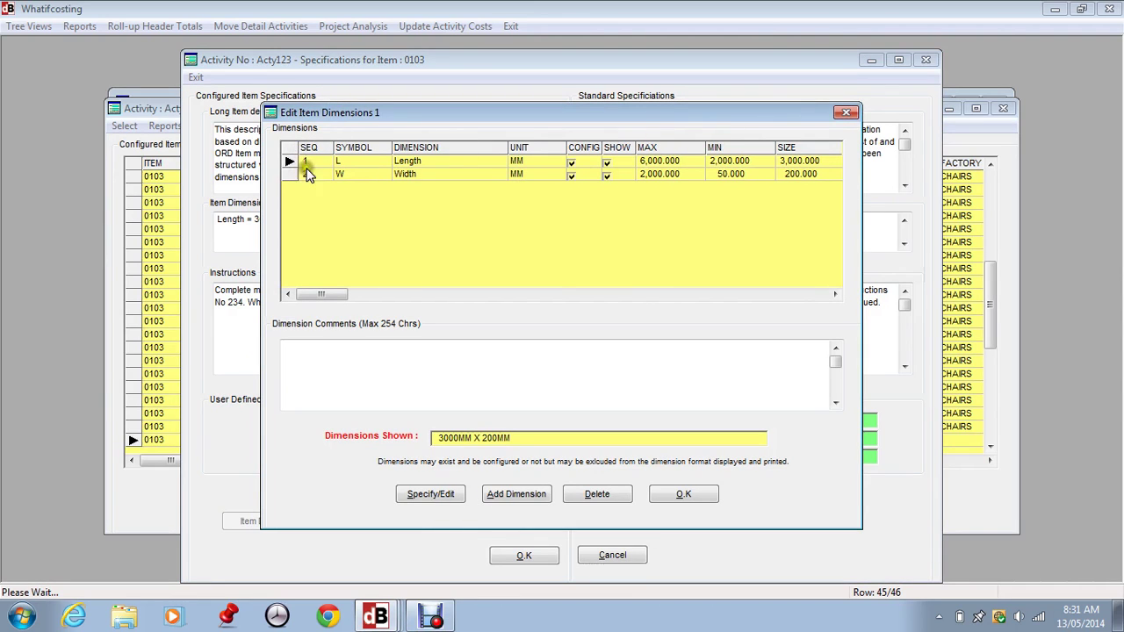
left_click(423, 493)
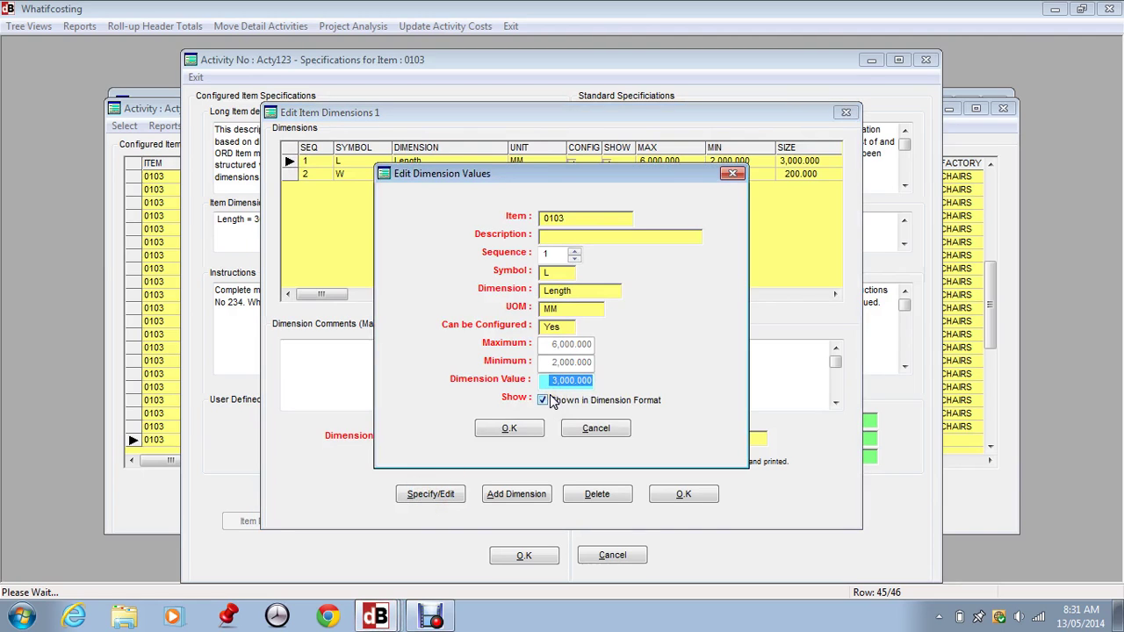
type("4")
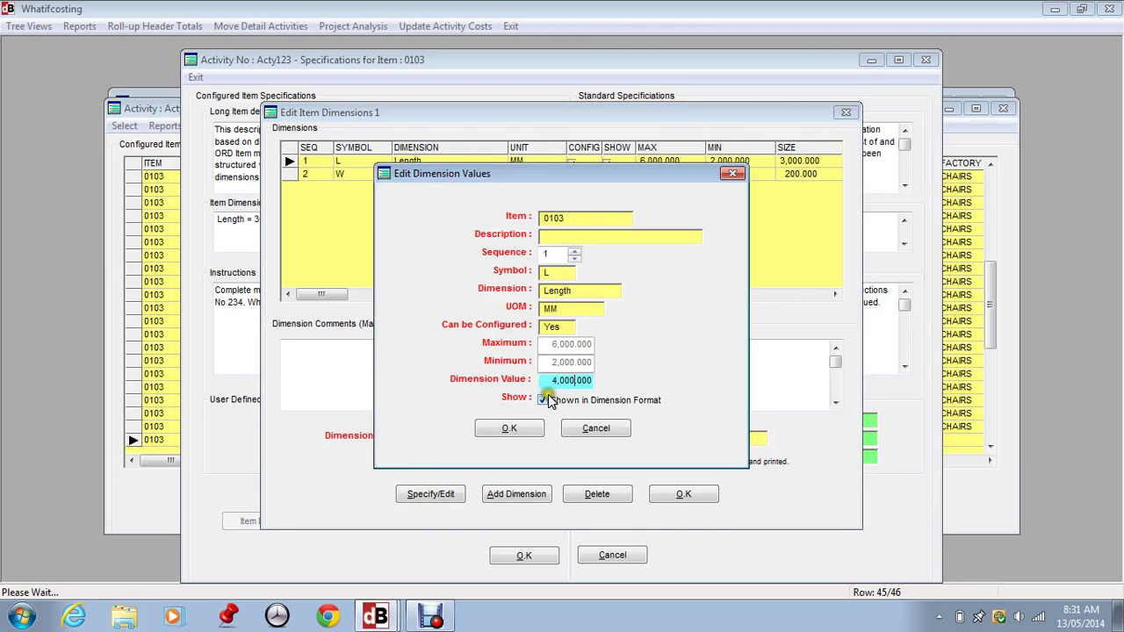
left_click(517, 432)
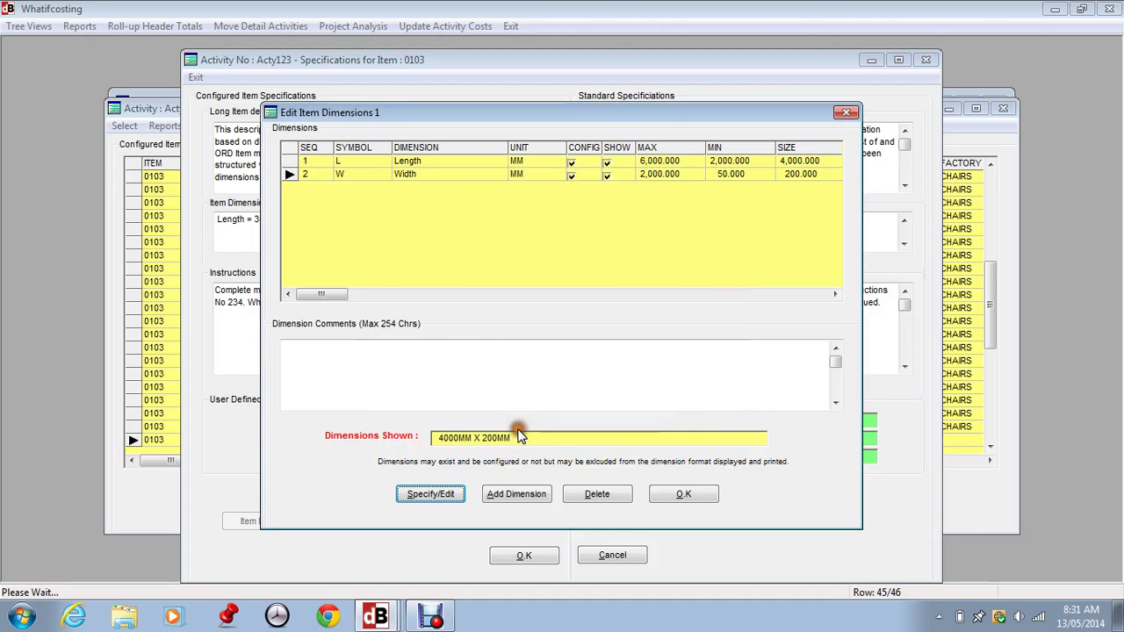
left_click(689, 496)
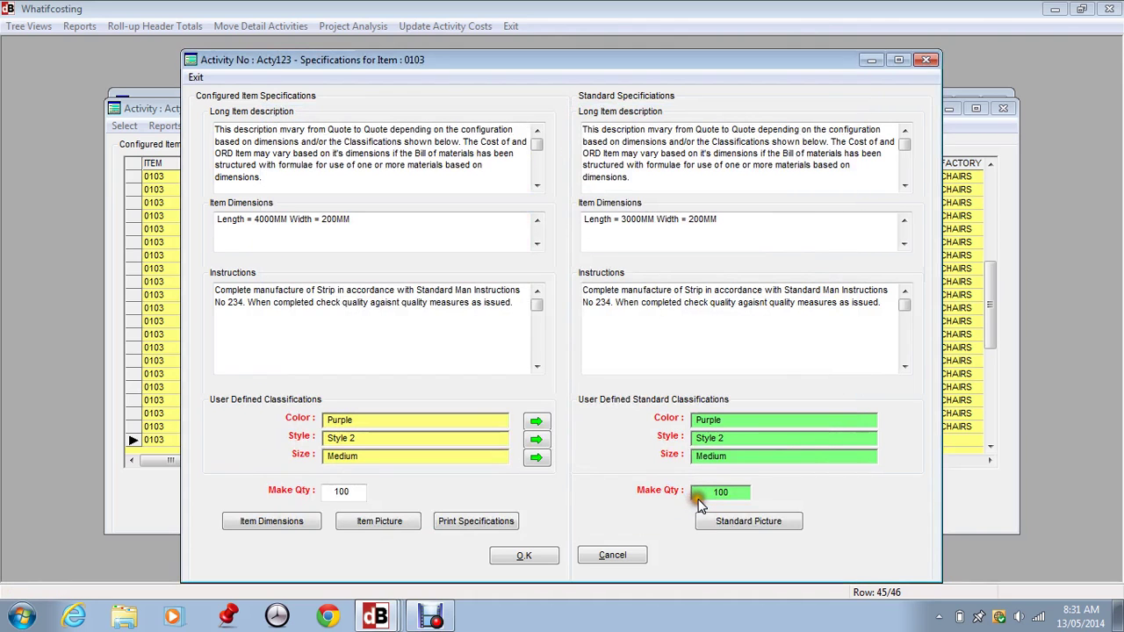
left_click(530, 556)
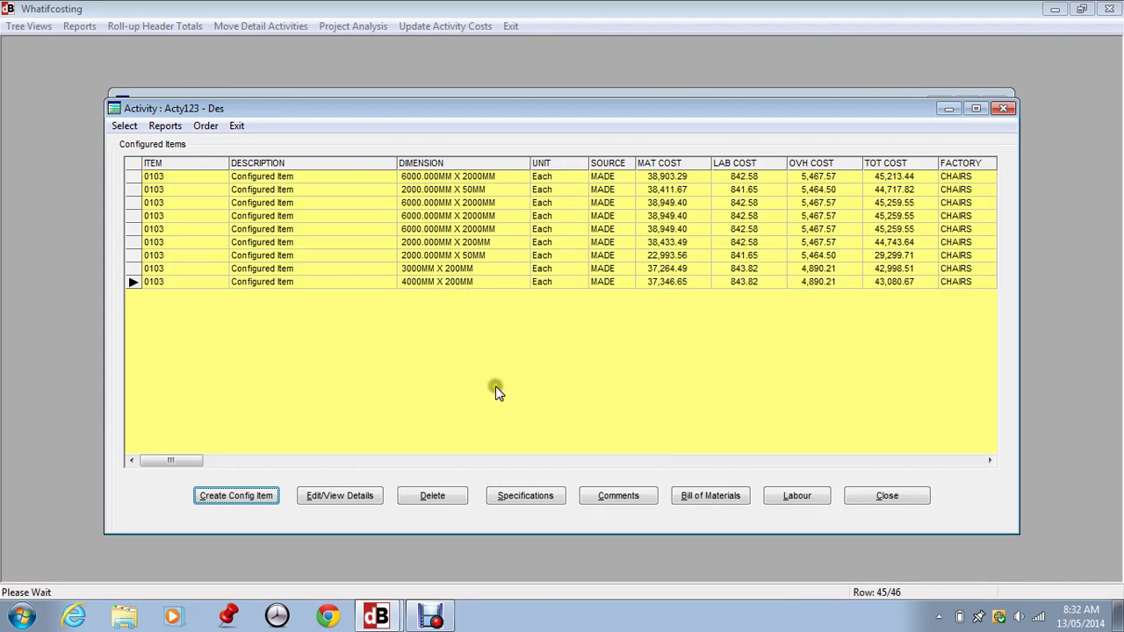
- Close the configured items, reopen the activity costing of project 45 and open the bill of materials of activity Acty123
left_click(889, 497)
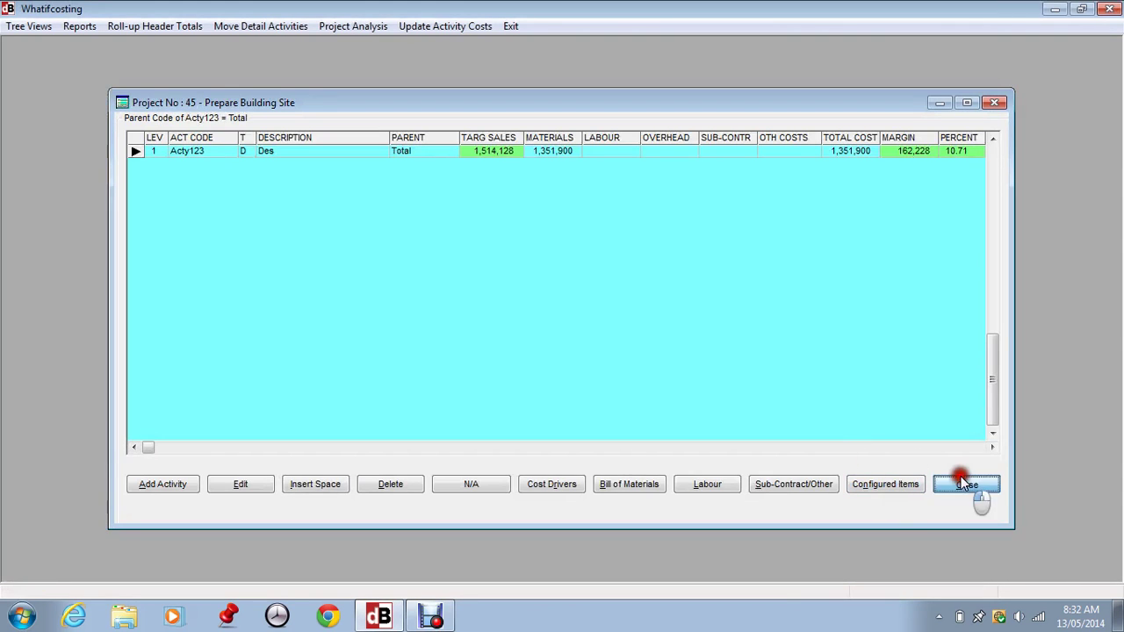
left_click(962, 482)
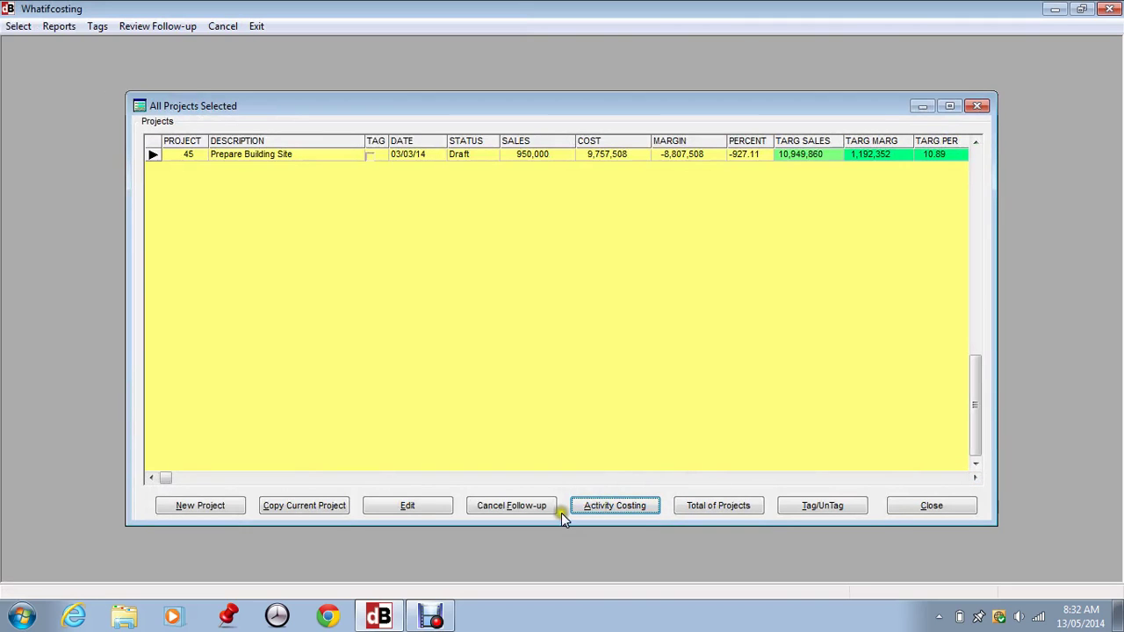
left_click(594, 505)
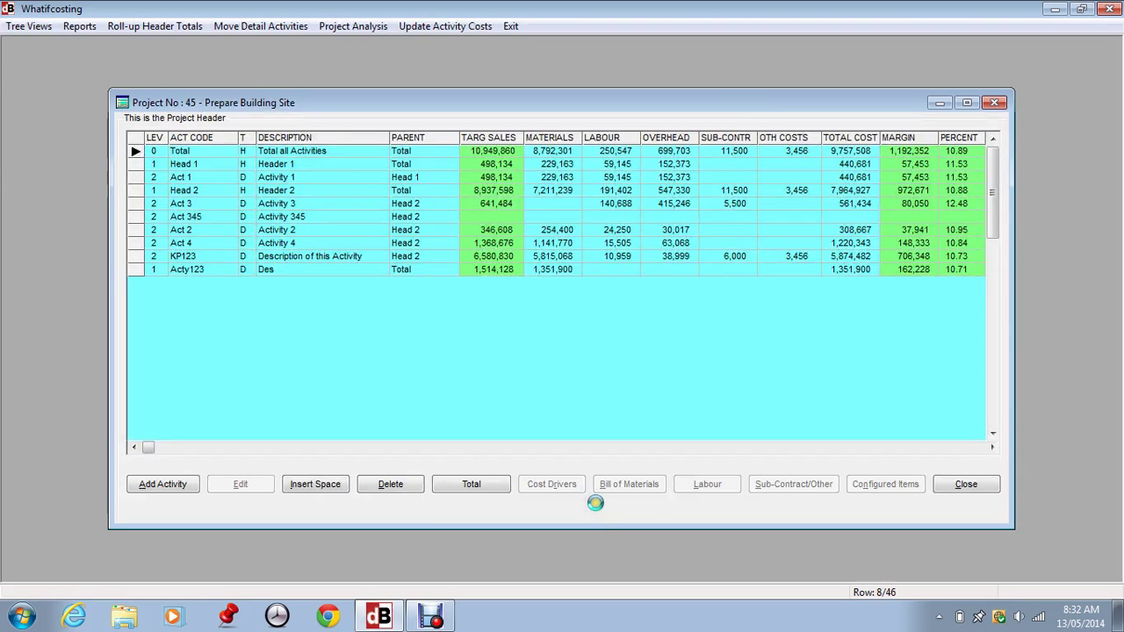
left_click(200, 271)
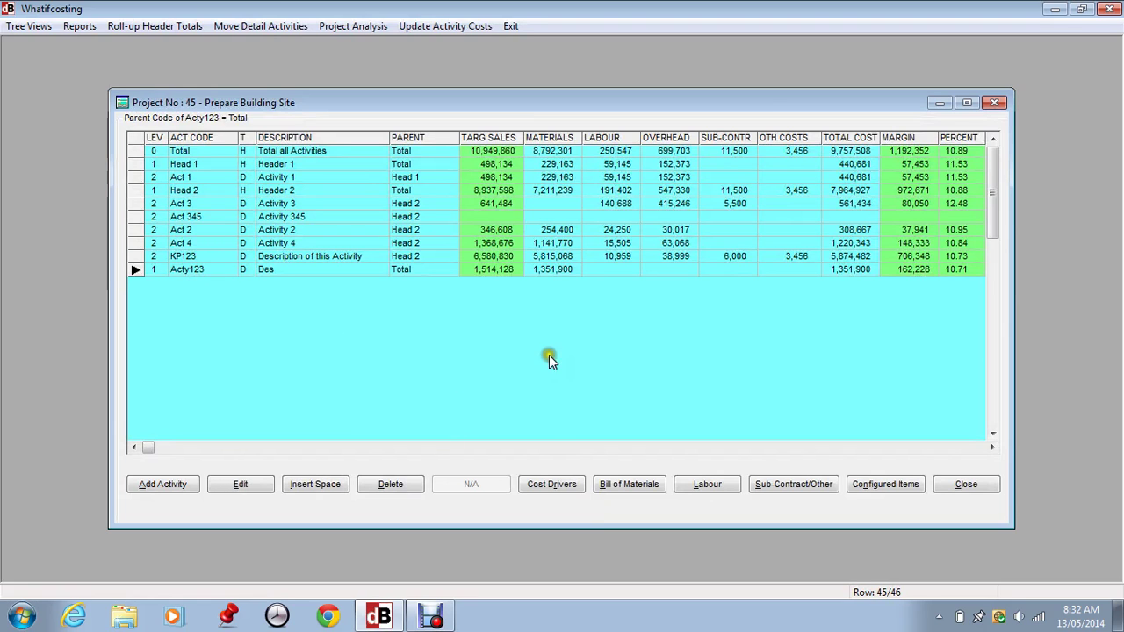
left_click(620, 484)
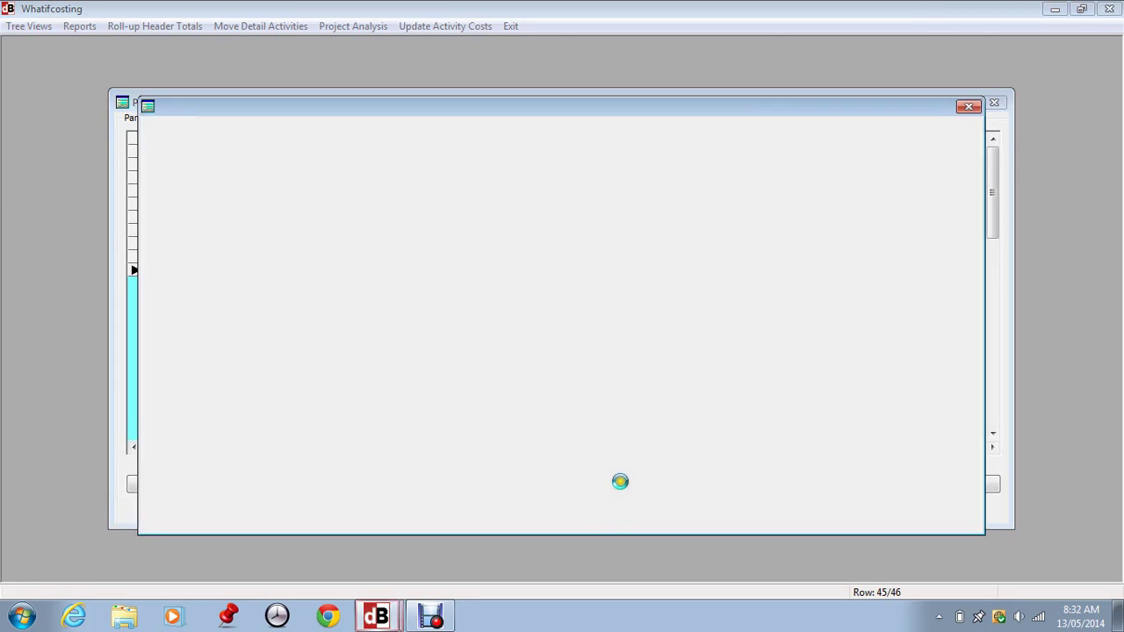
left_click(195, 287)
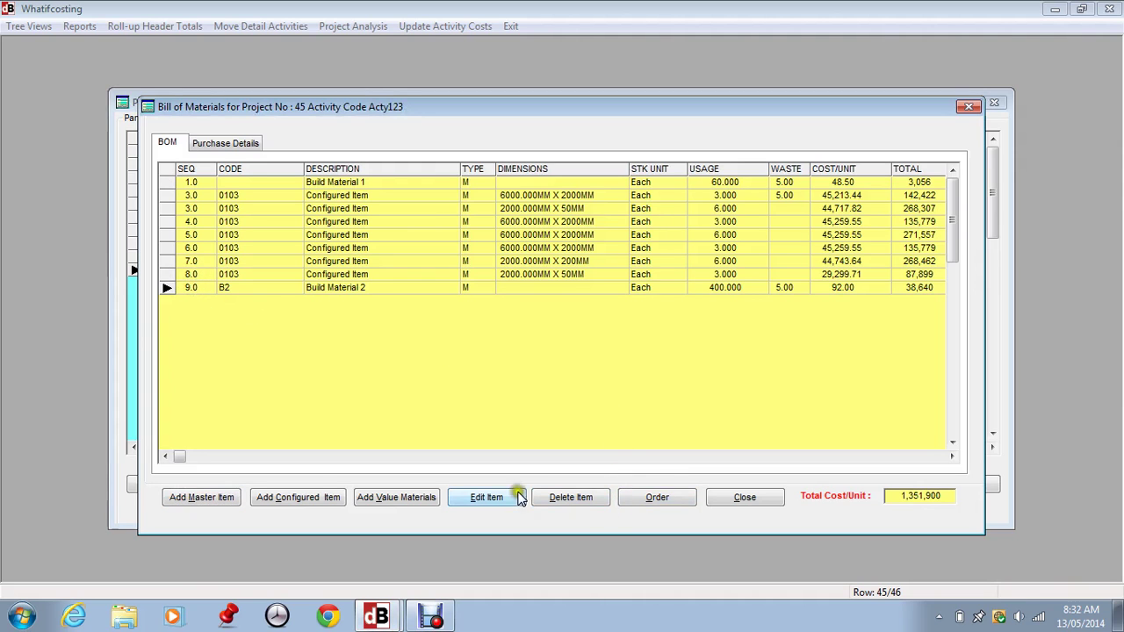
- Start adding the configured item 0103 with dimensions 4000MM X 200MM to the bill of materials
left_click(312, 496)
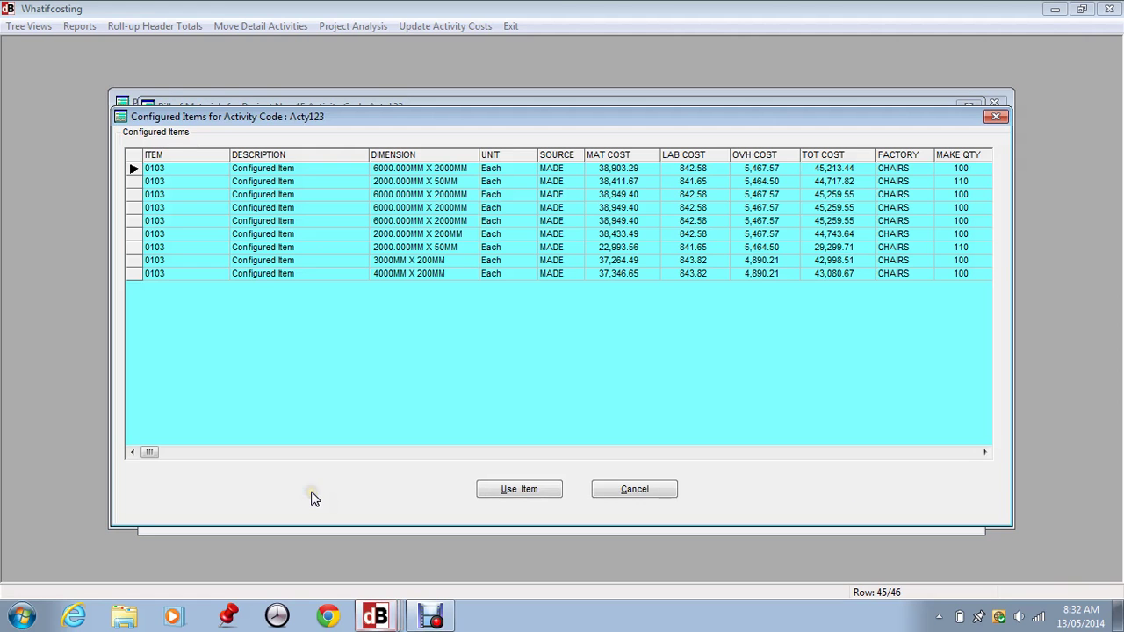
left_click(259, 273)
left_click(521, 490)
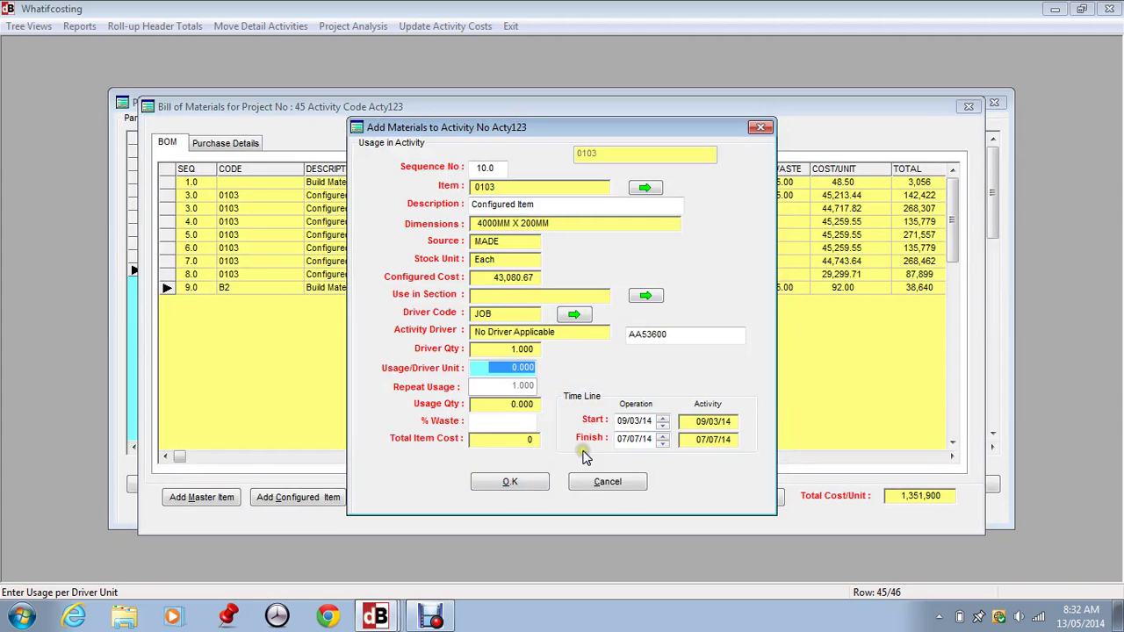
- Check the available drivers, keep JOB for the configured item line and set its usage per driver unit to 2
left_click(575, 314)
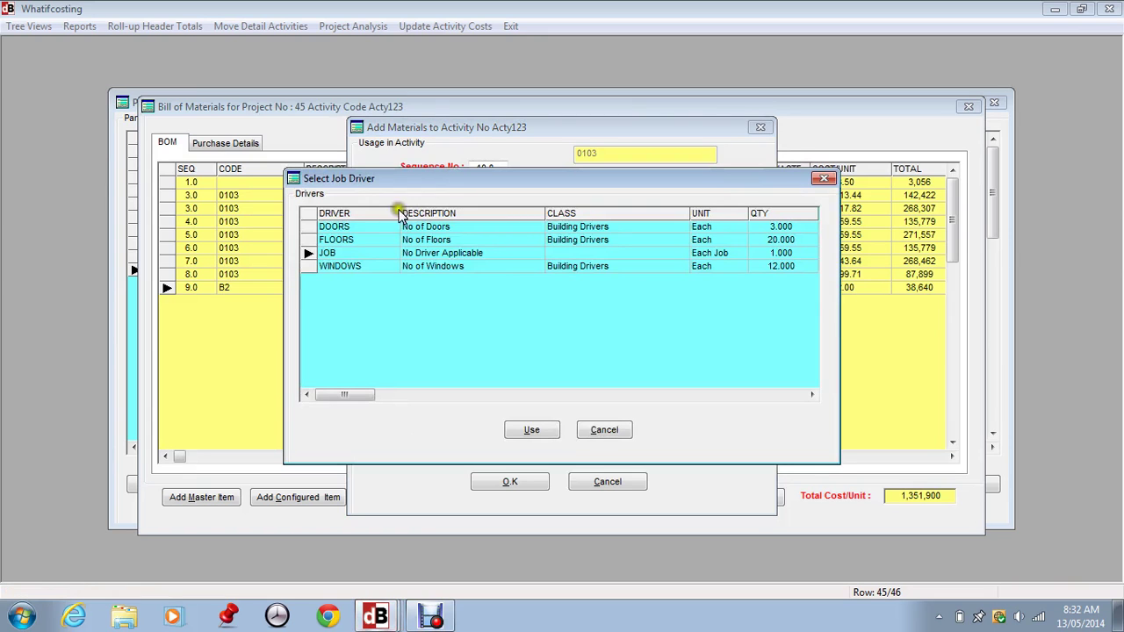
left_click(604, 429)
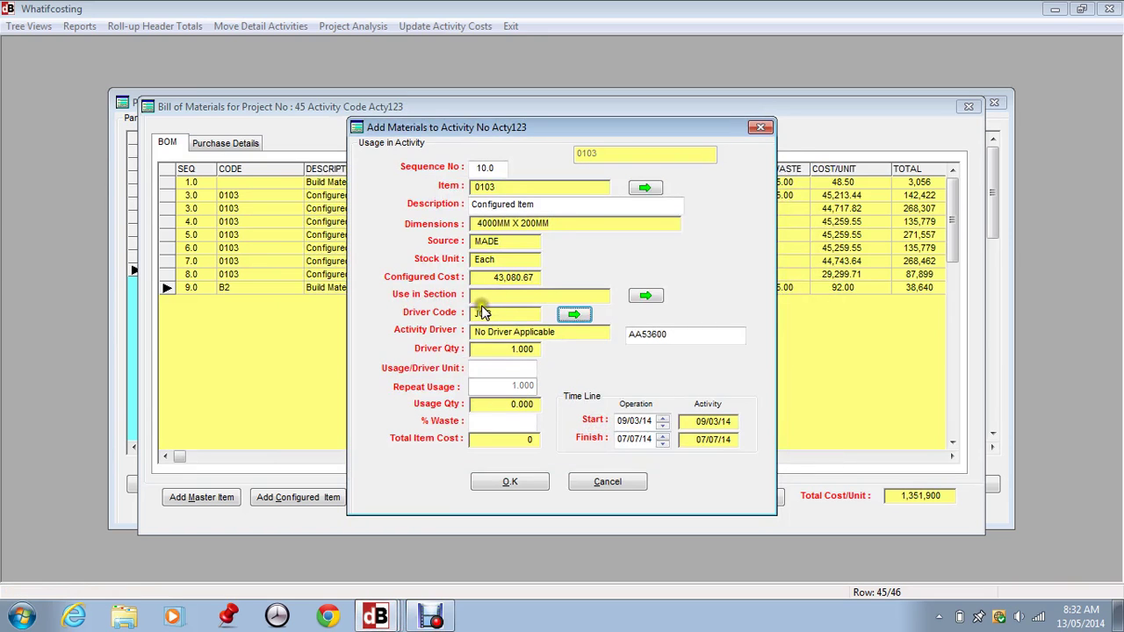
left_click(497, 367)
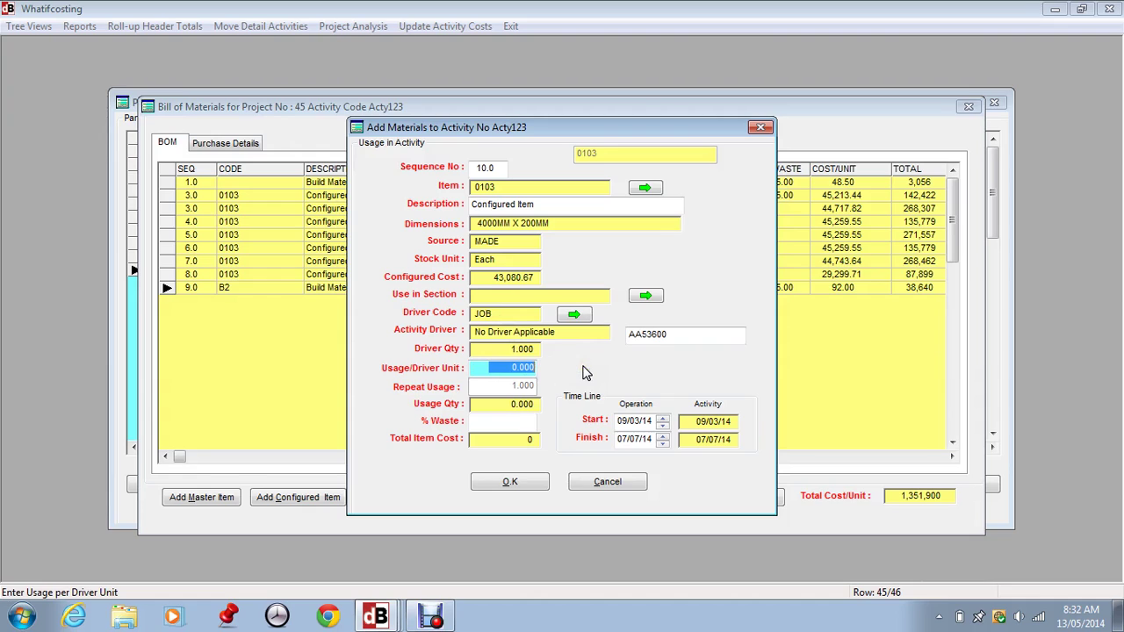
type("2")
key("Tab")
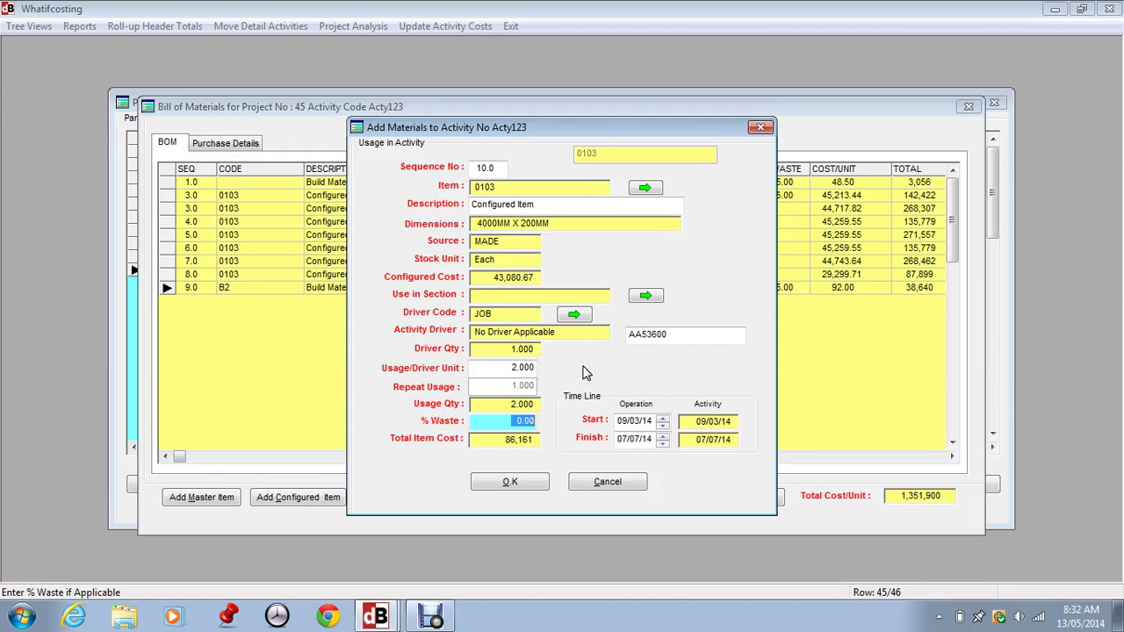
- Save the configured item line in the bill of materials and start creating a new materials value item
left_click(508, 482)
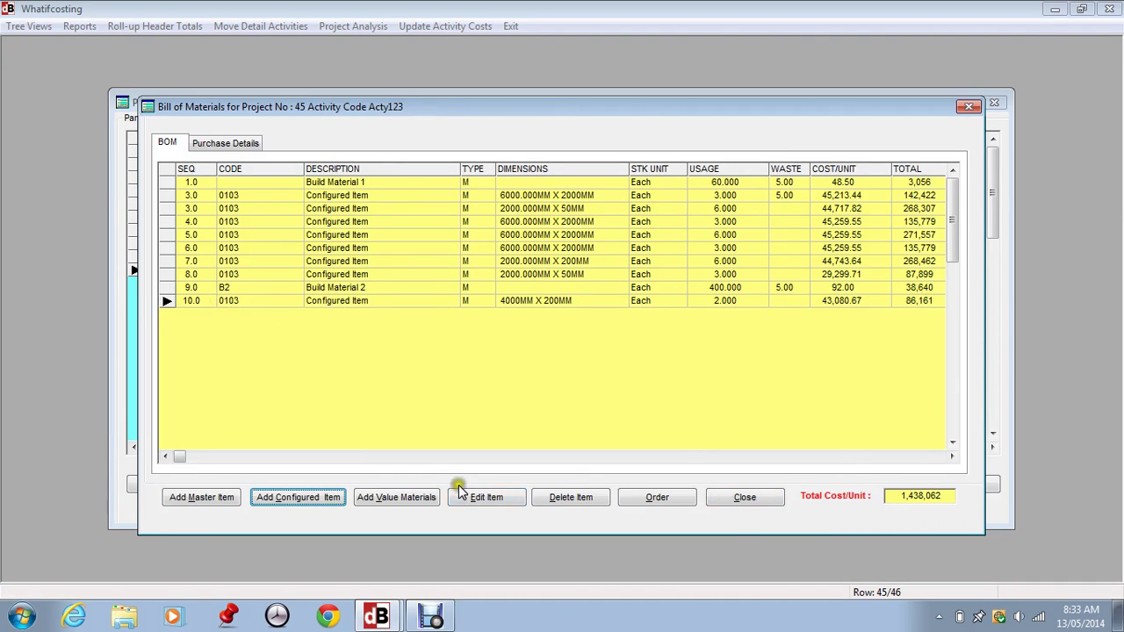
left_click(387, 500)
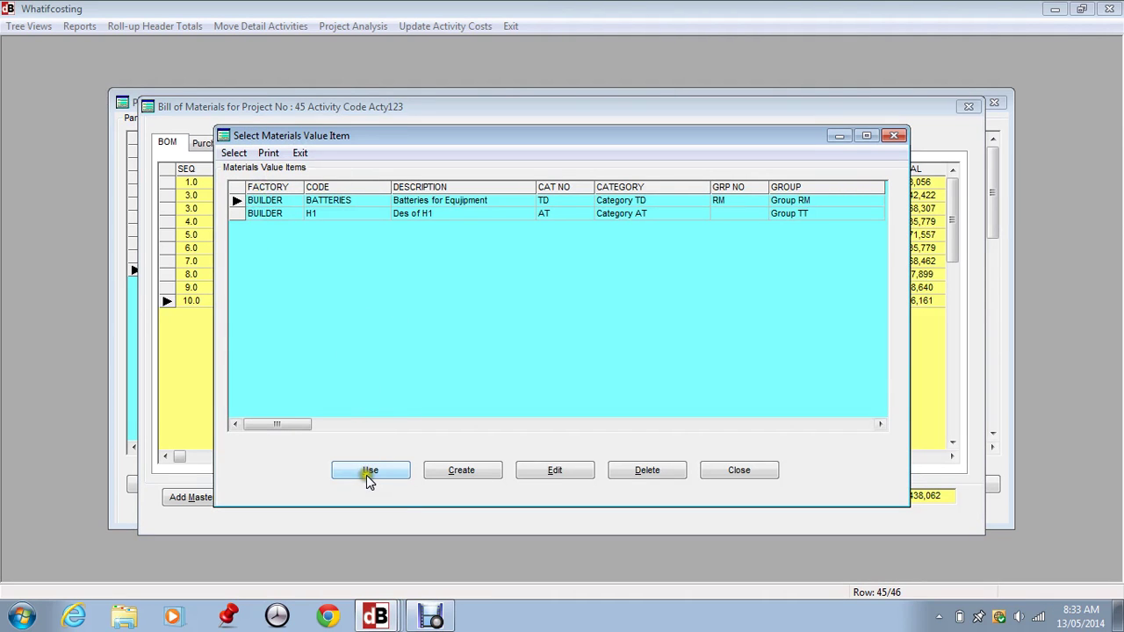
left_click(458, 471)
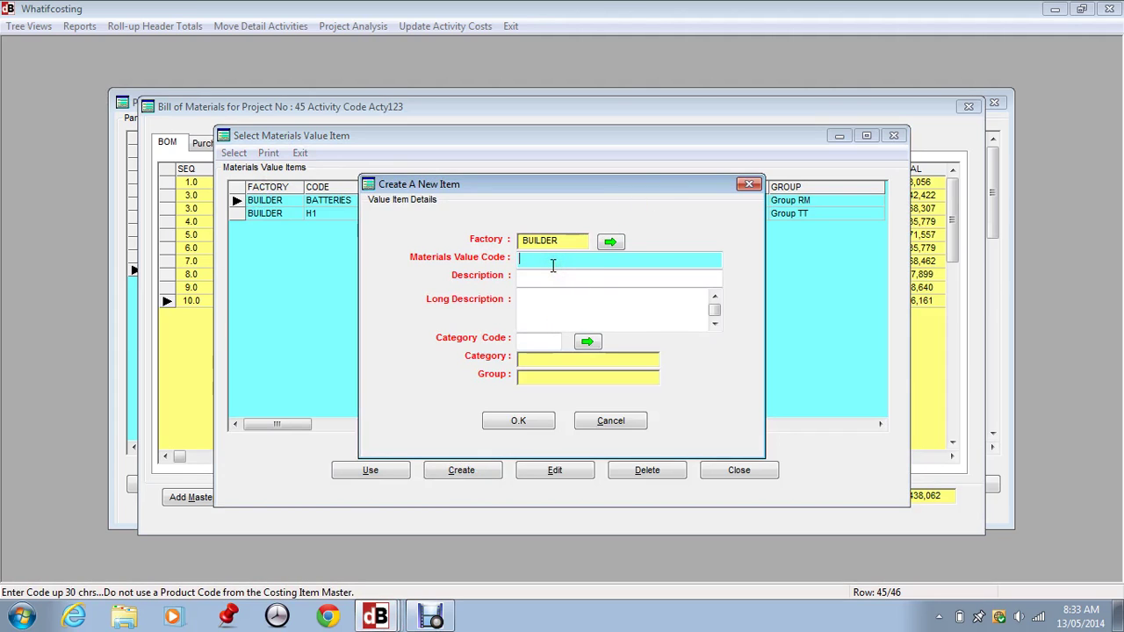
- Give the new value item the code M1 and the description "Materials for Use", leaving its long description empty
type("MATERIALS FOR USE")
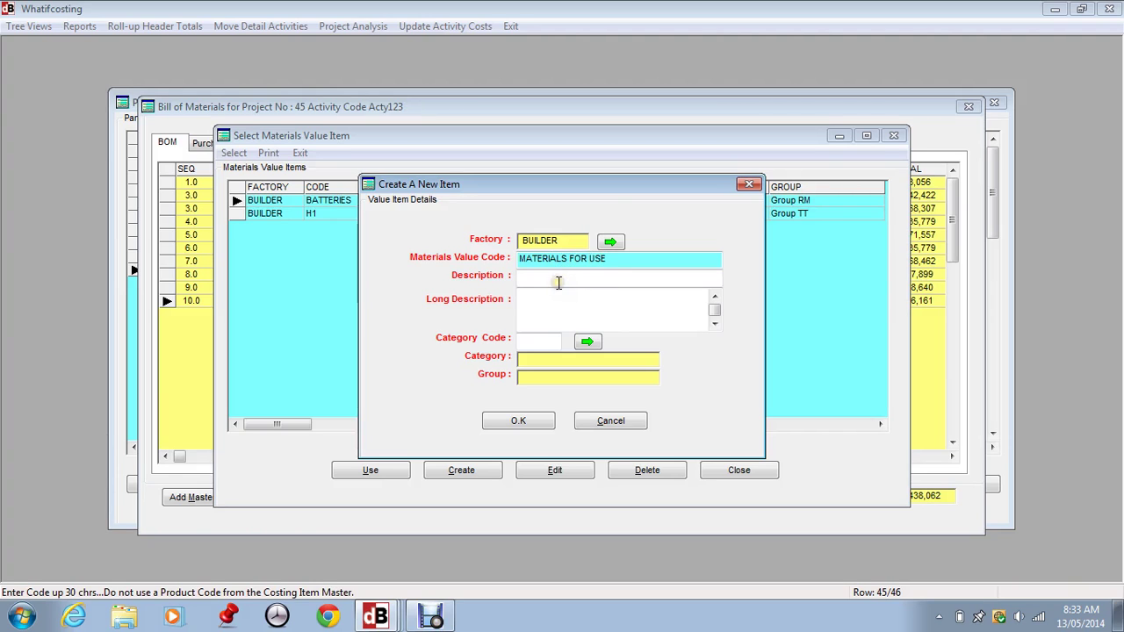
left_click_drag(615, 259, 495, 260)
type("M1")
key("Tab")
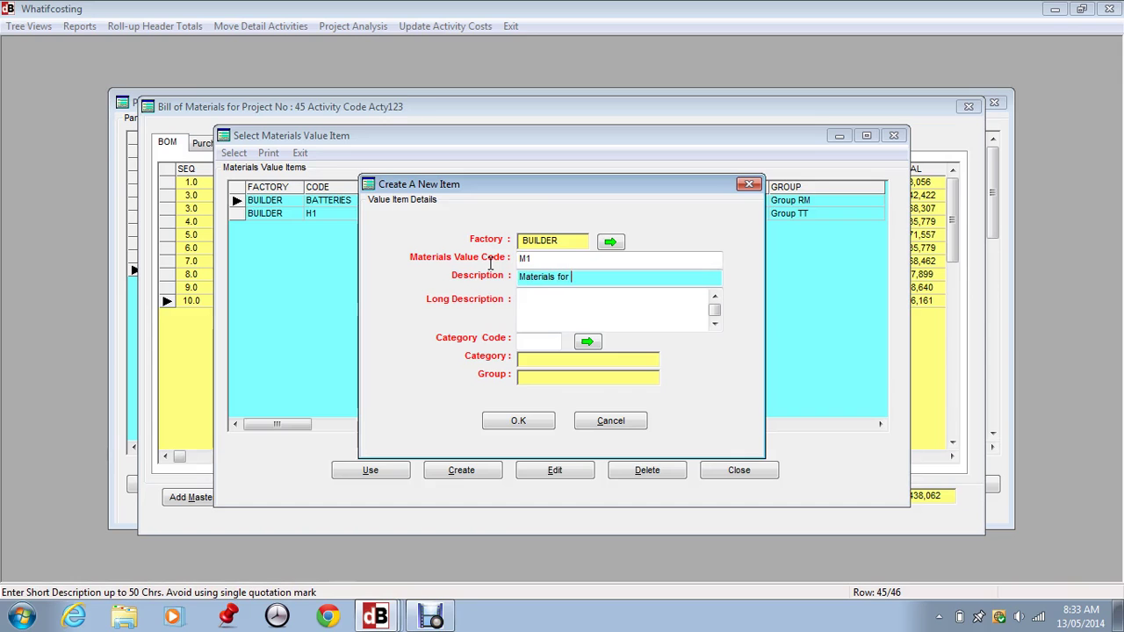
left_click(520, 298)
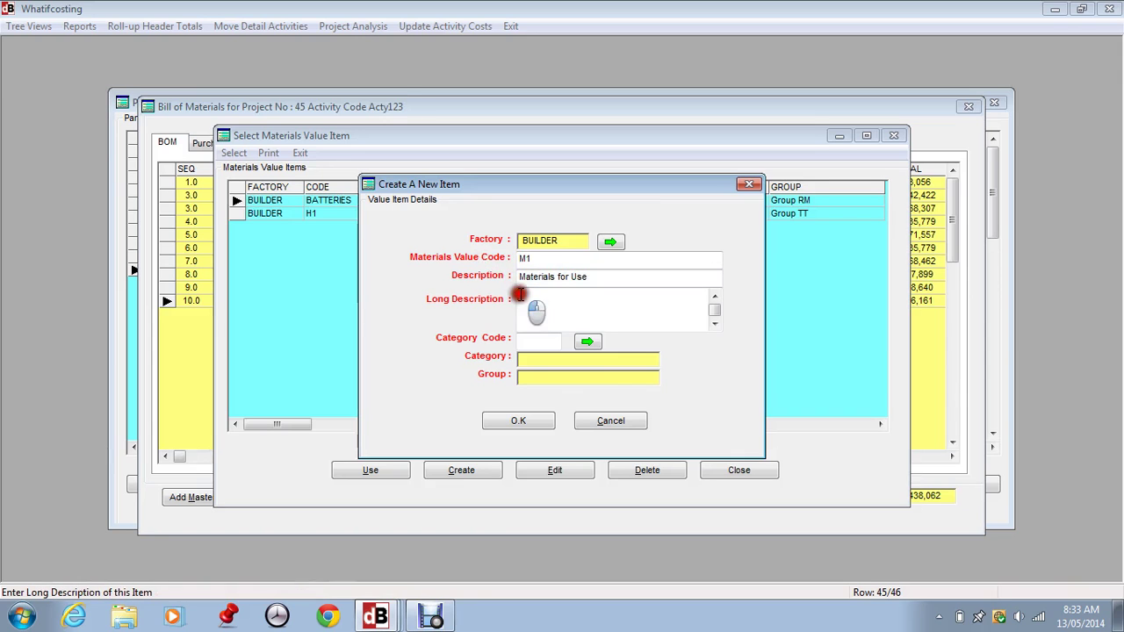
- Assign category SD to value item M1 and save the item
left_click(587, 343)
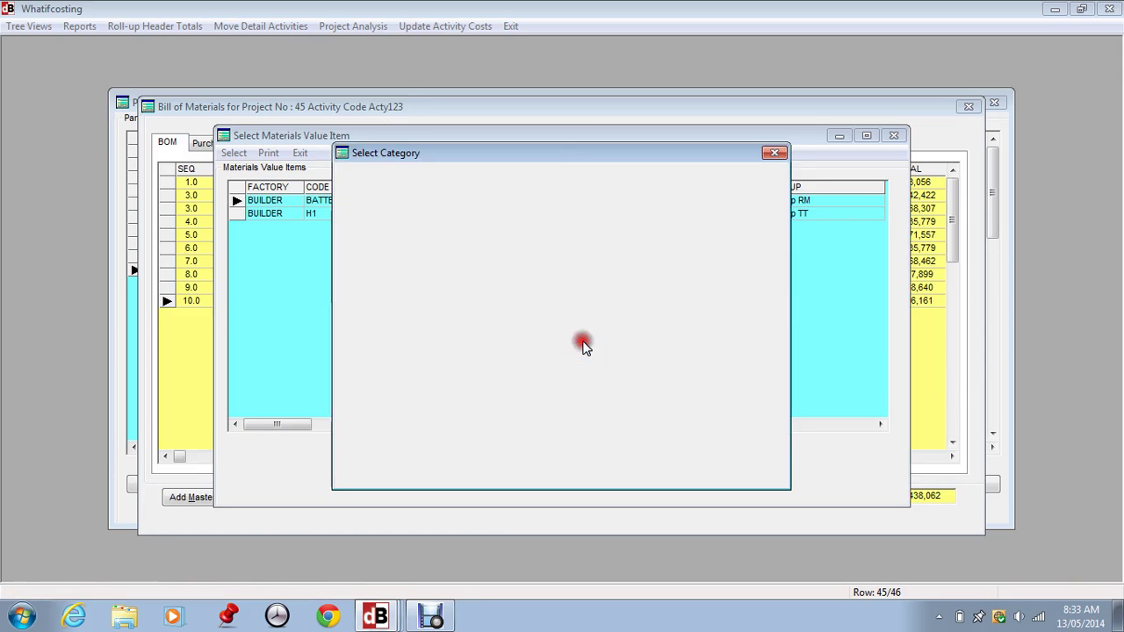
left_click(408, 273)
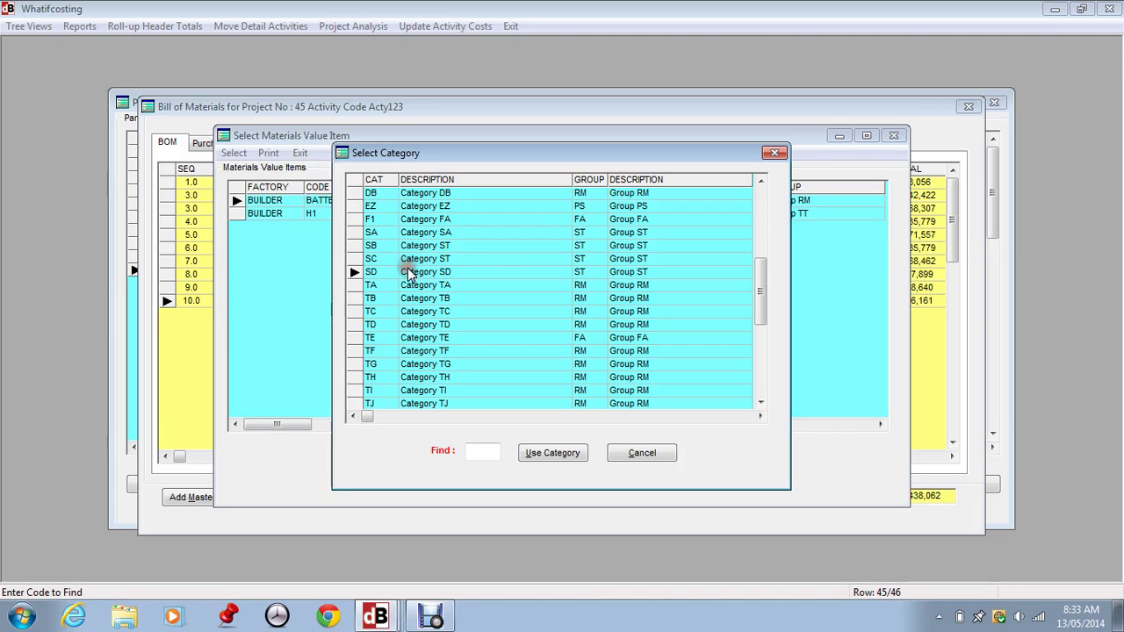
left_click(561, 457)
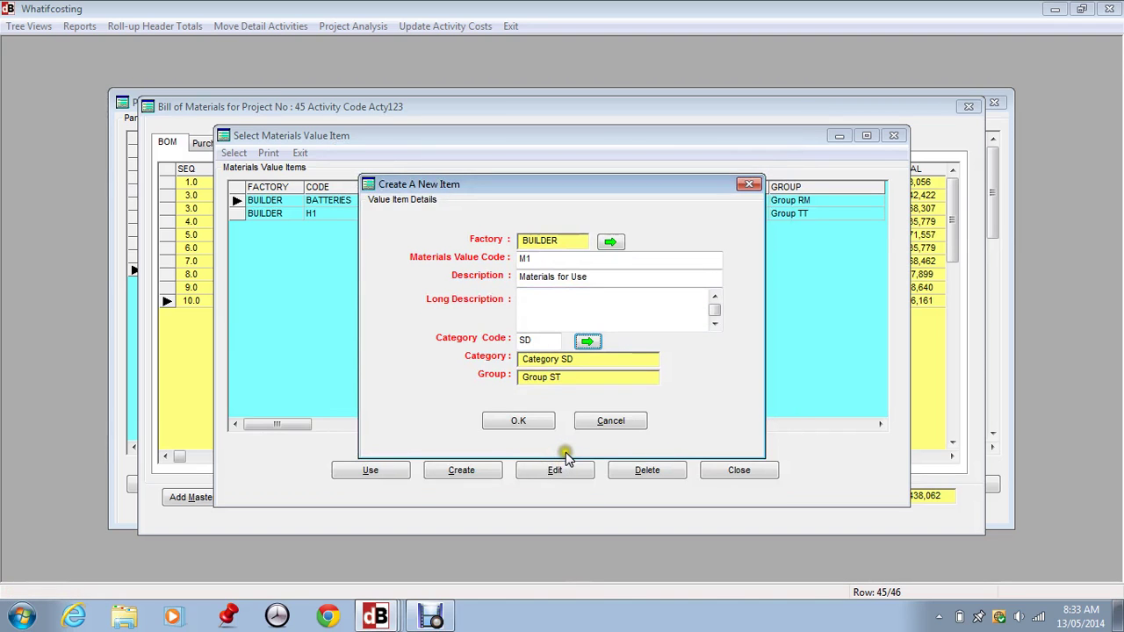
left_click(504, 420)
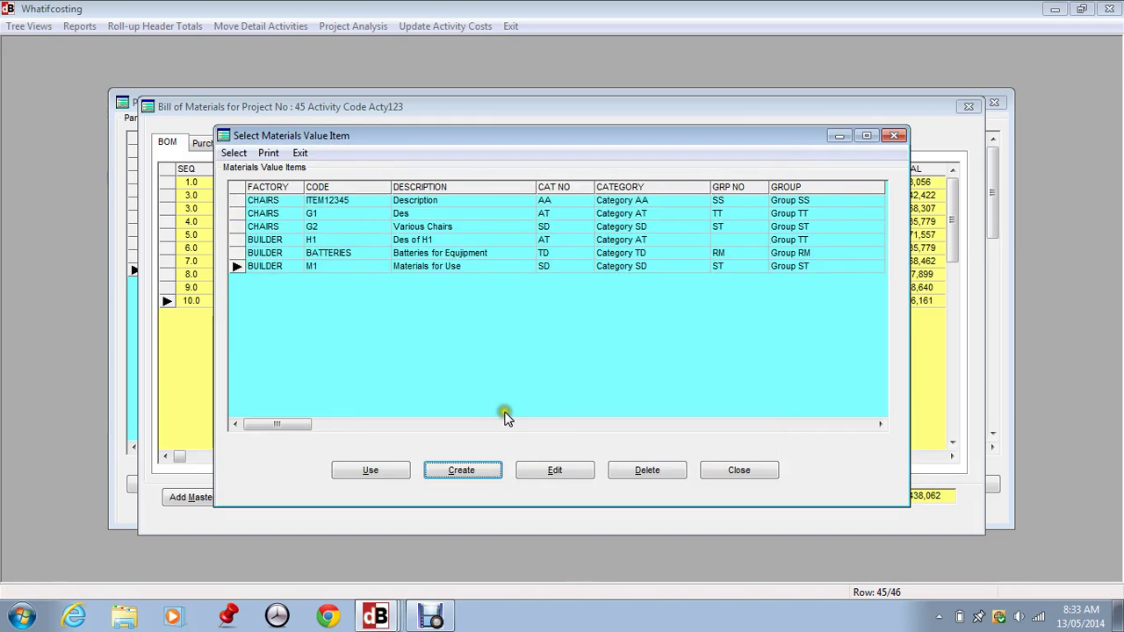
- Add value item M1 to the bill of materials with Section 1 and the preselected supplier
left_click(390, 466)
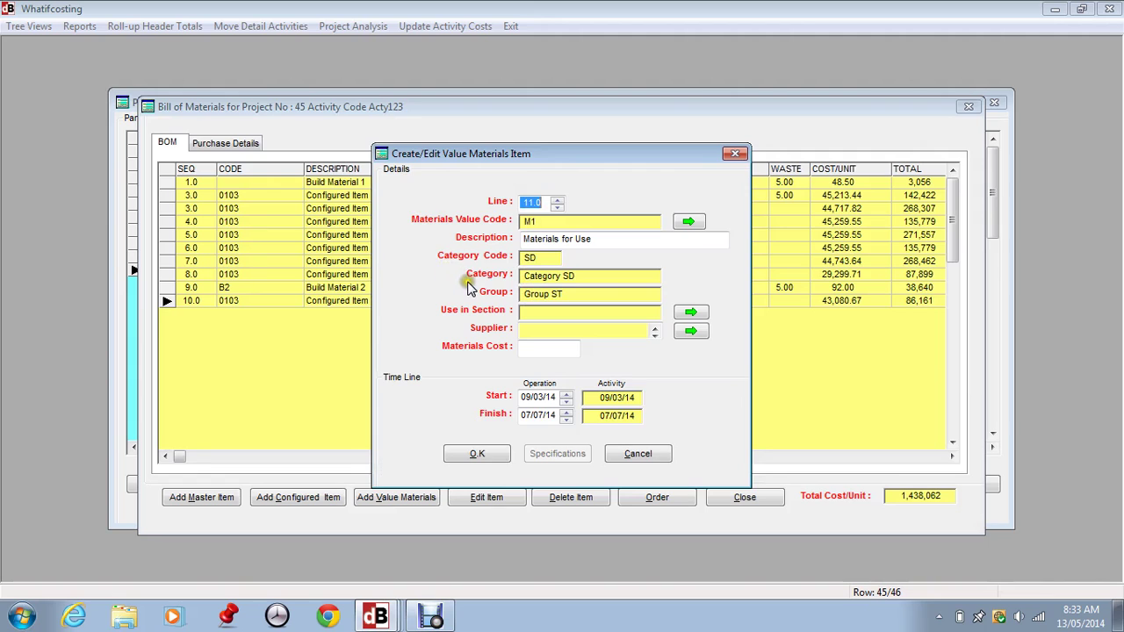
left_click(690, 313)
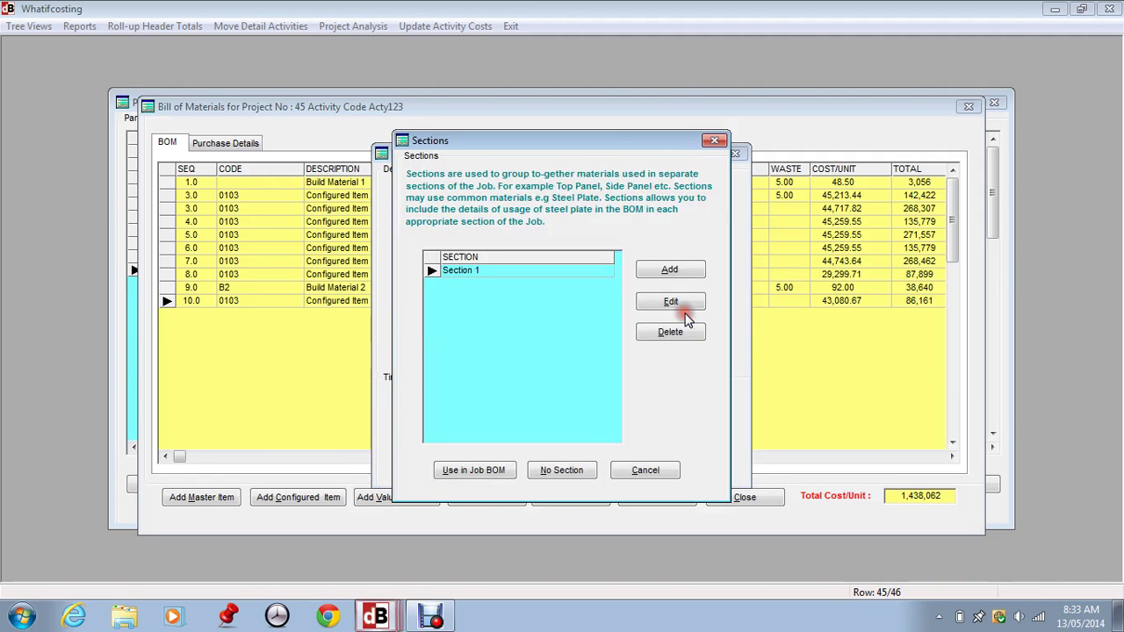
left_click(455, 475)
left_click(691, 331)
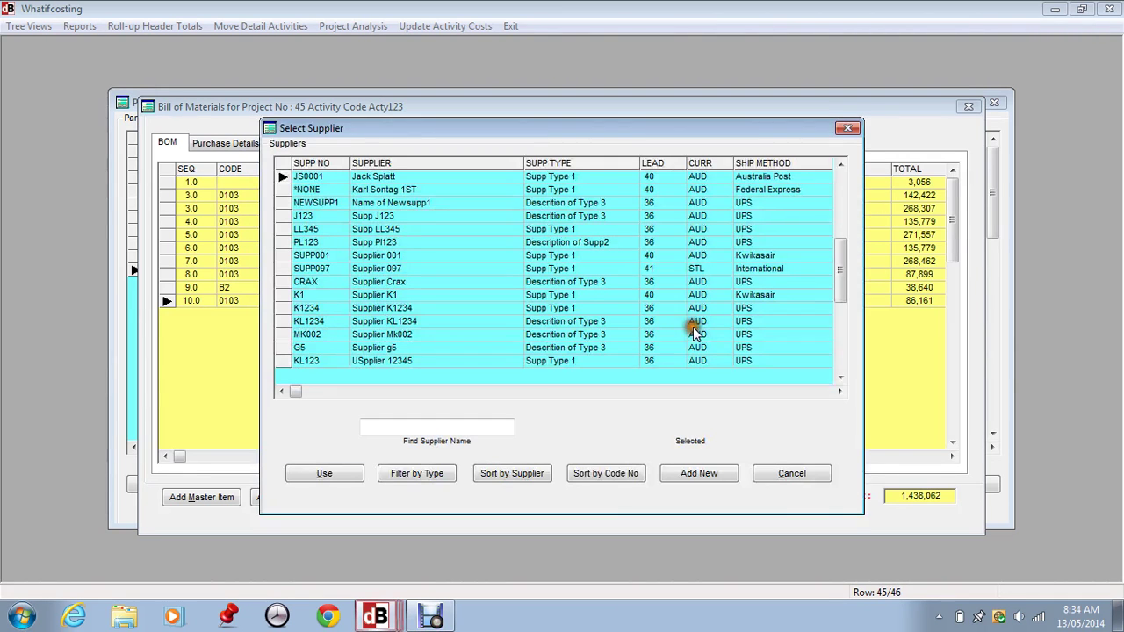
left_click(316, 475)
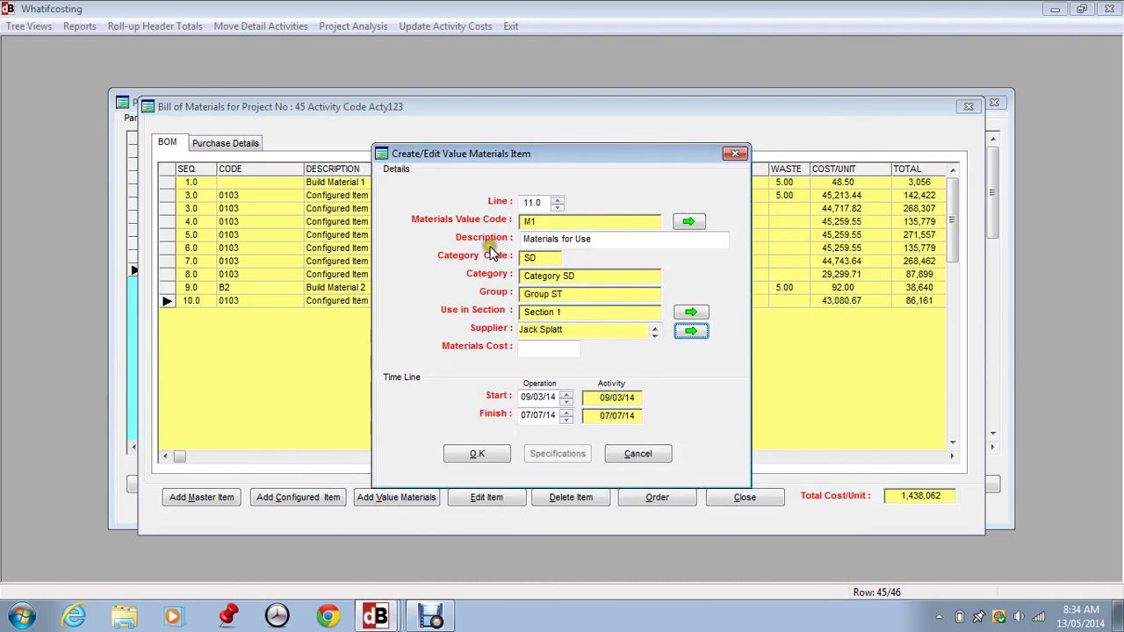
- Set the materials cost of the M1 line to 5,000 and save the line
left_click(523, 347)
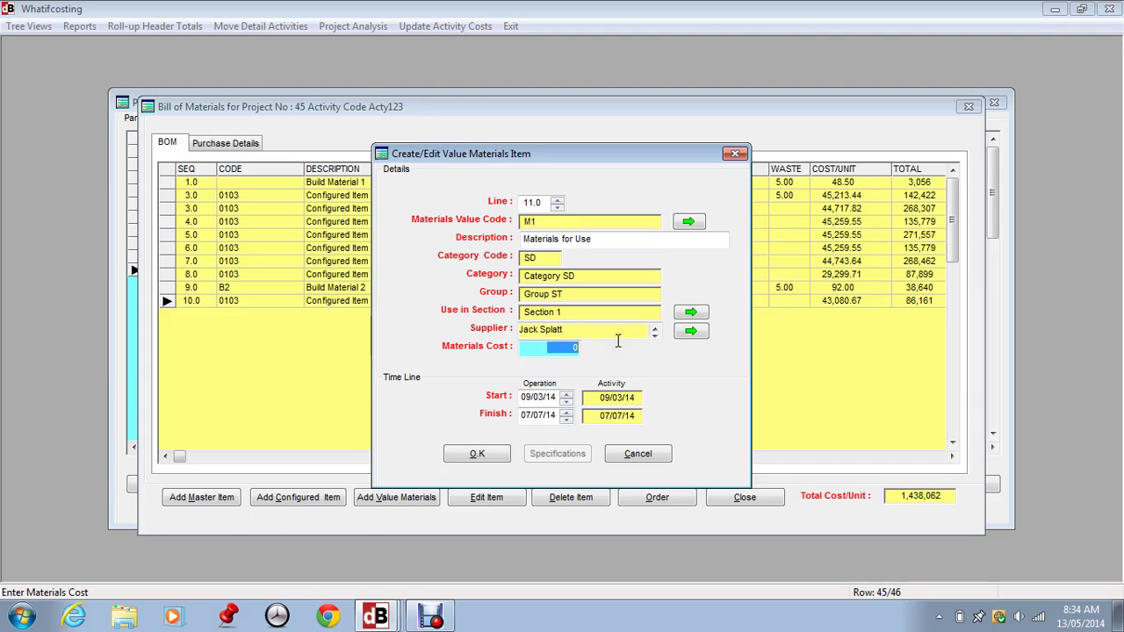
type("5")
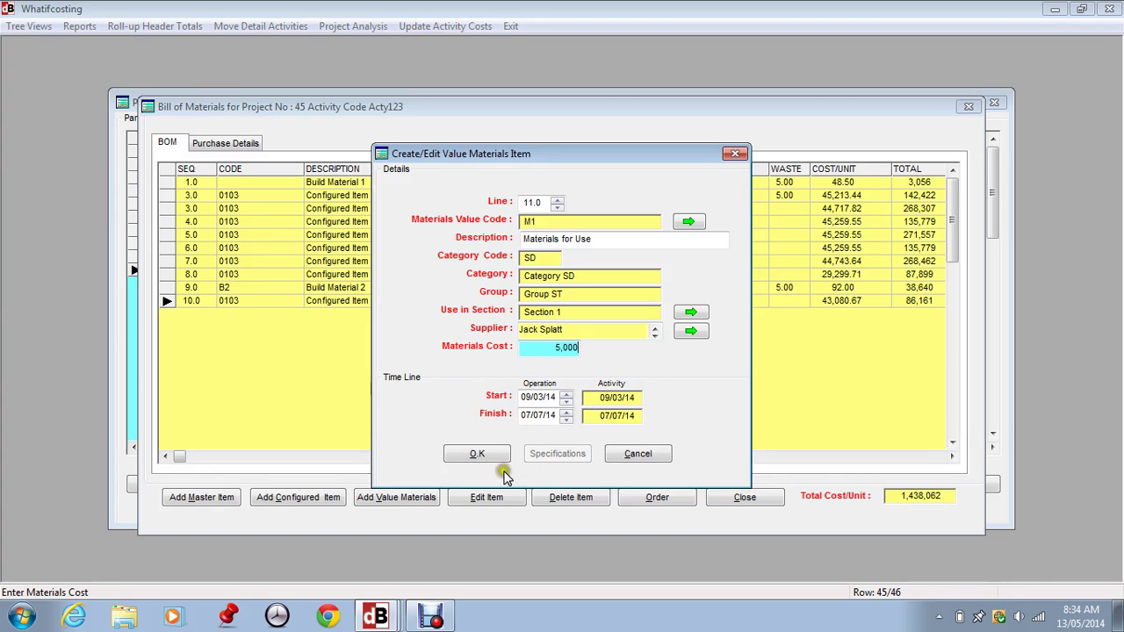
left_click(475, 453)
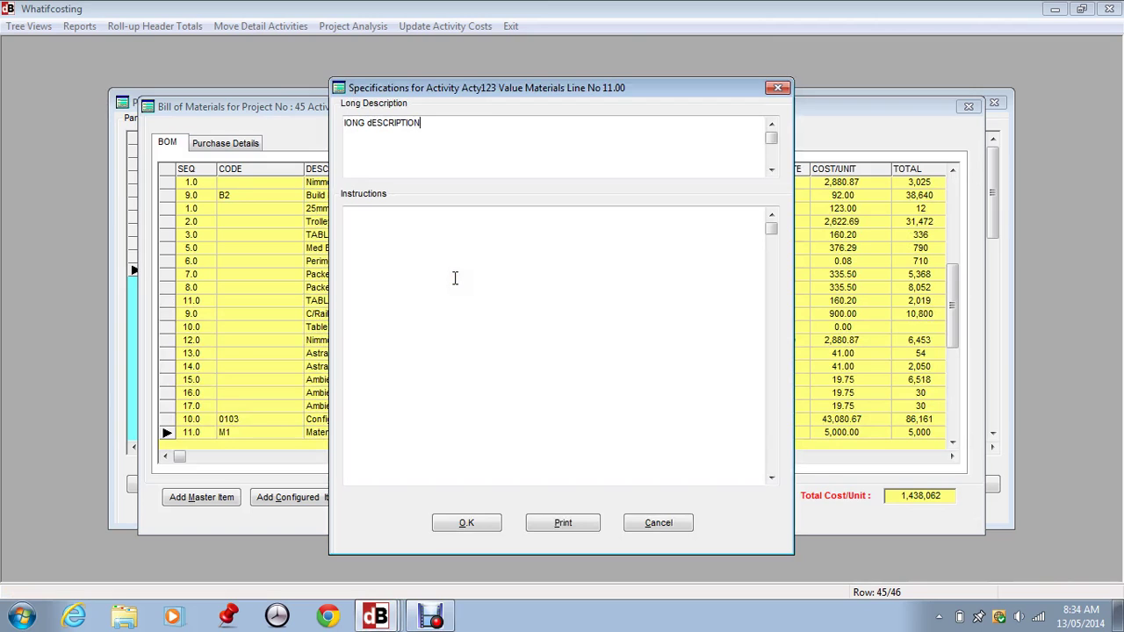
- Erase the wrongly capitalised long description of value materials line 11 and save its specifications
key("BackSpace")
key("BackSpace")
key("BackSpace")
key("BackSpace")
key("BackSpace")
key("BackSpace")
key("BackSpace")
key("BackSpace")
key("BackSpace")
key("BackSpace")
key("BackSpace")
key("BackSpace")
key("BackSpace")
key("BackSpace")
key("BackSpace")
left_click(468, 523)
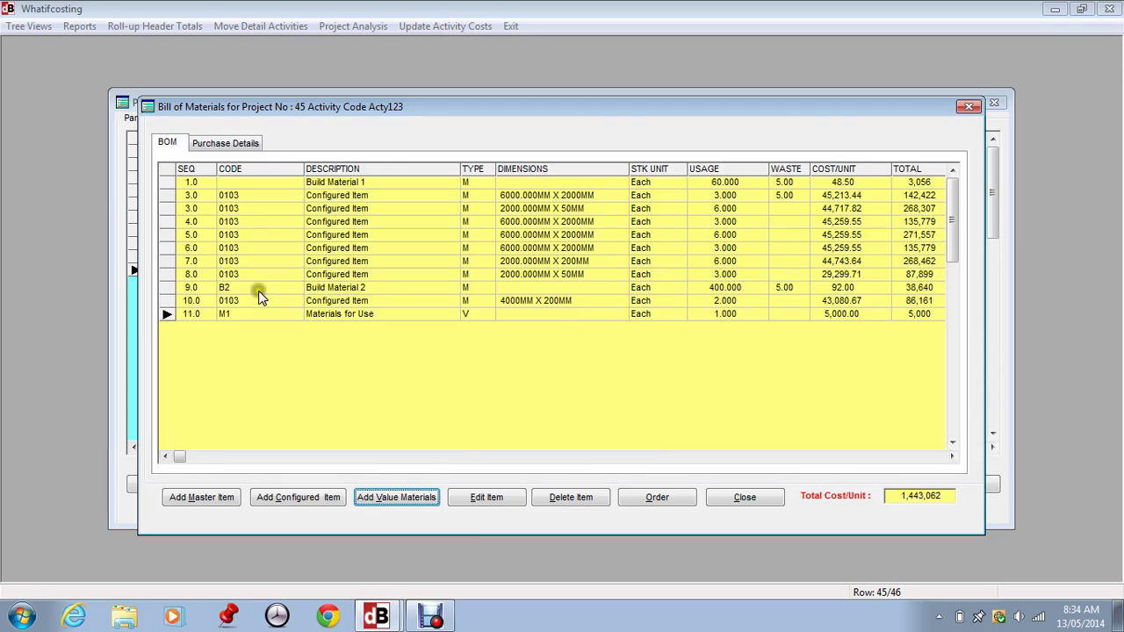
- Close the bill of materials, open the project's materials analysis and check the total materials cost
left_click(198, 289)
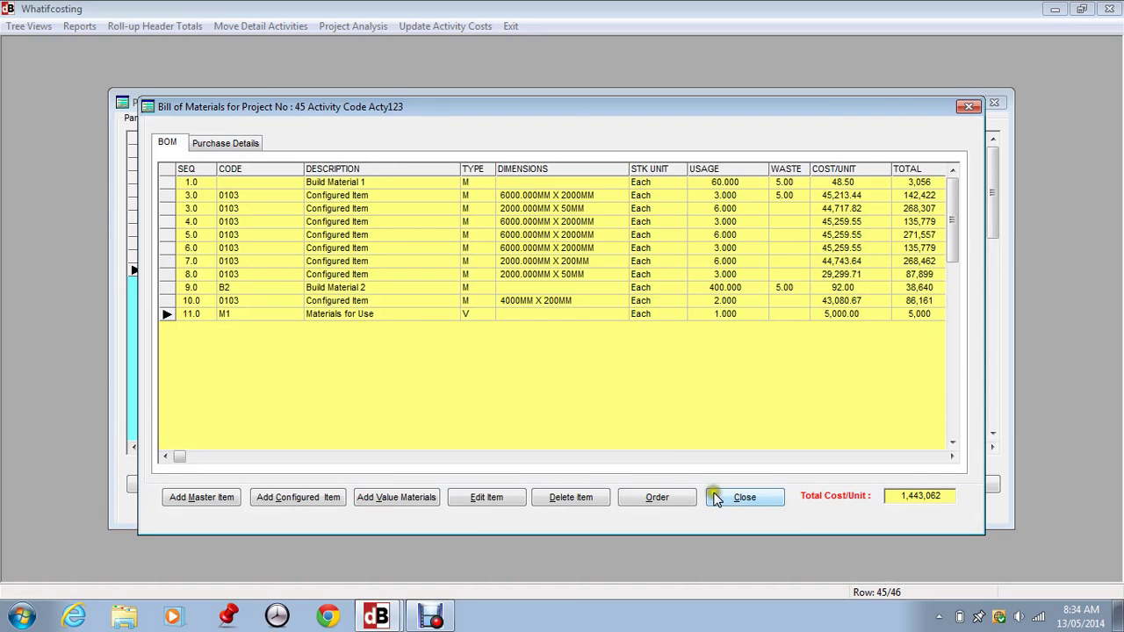
left_click(742, 497)
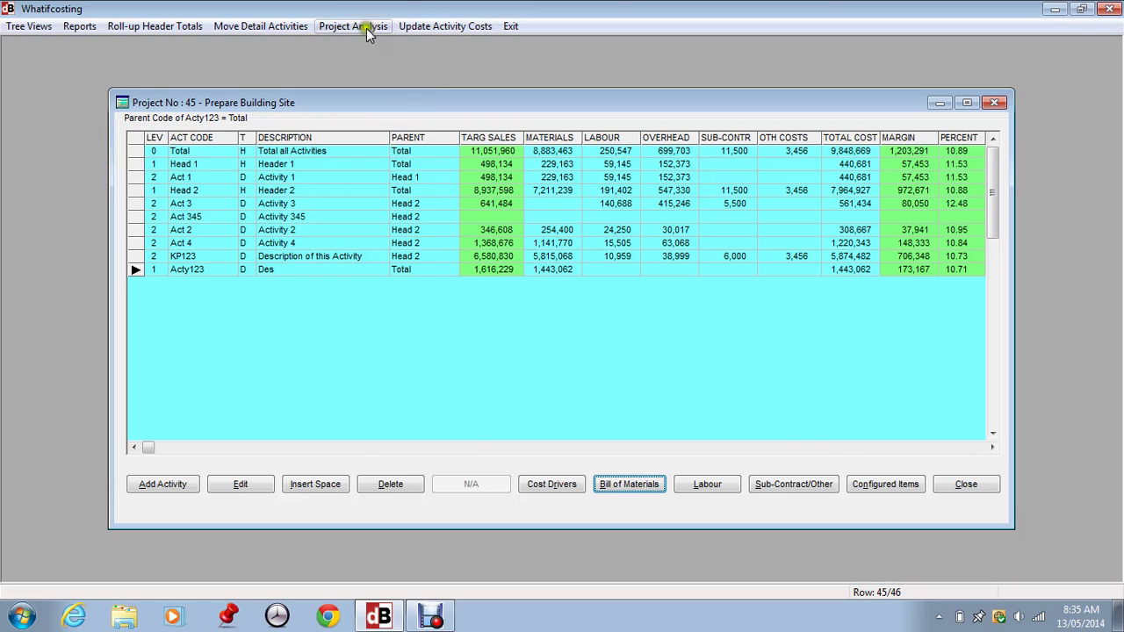
left_click(333, 27)
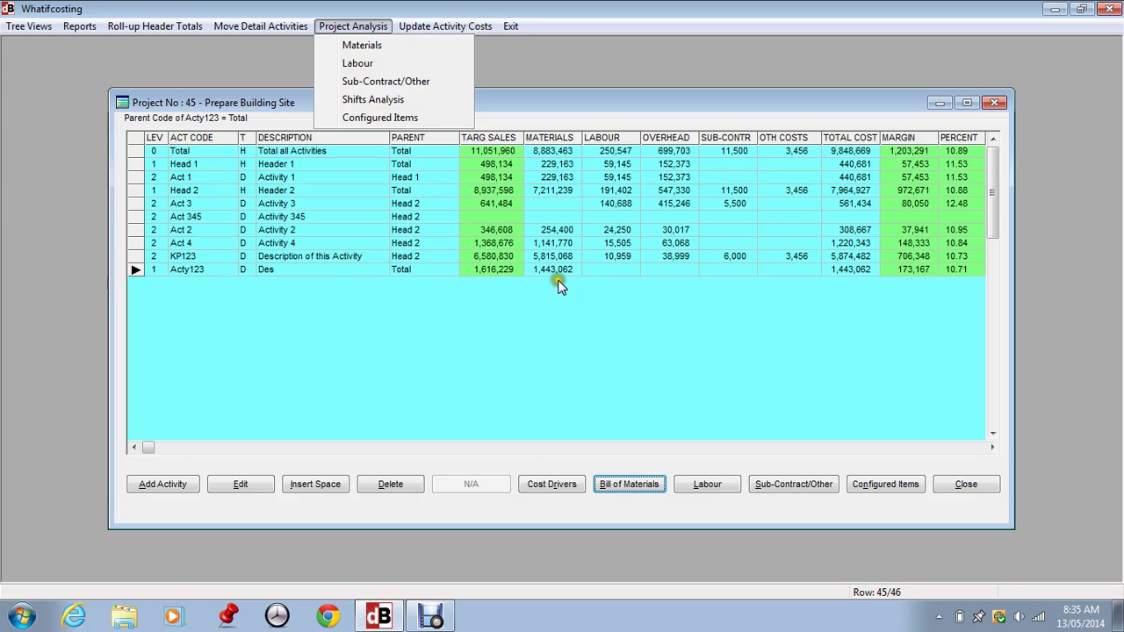
left_click(358, 48)
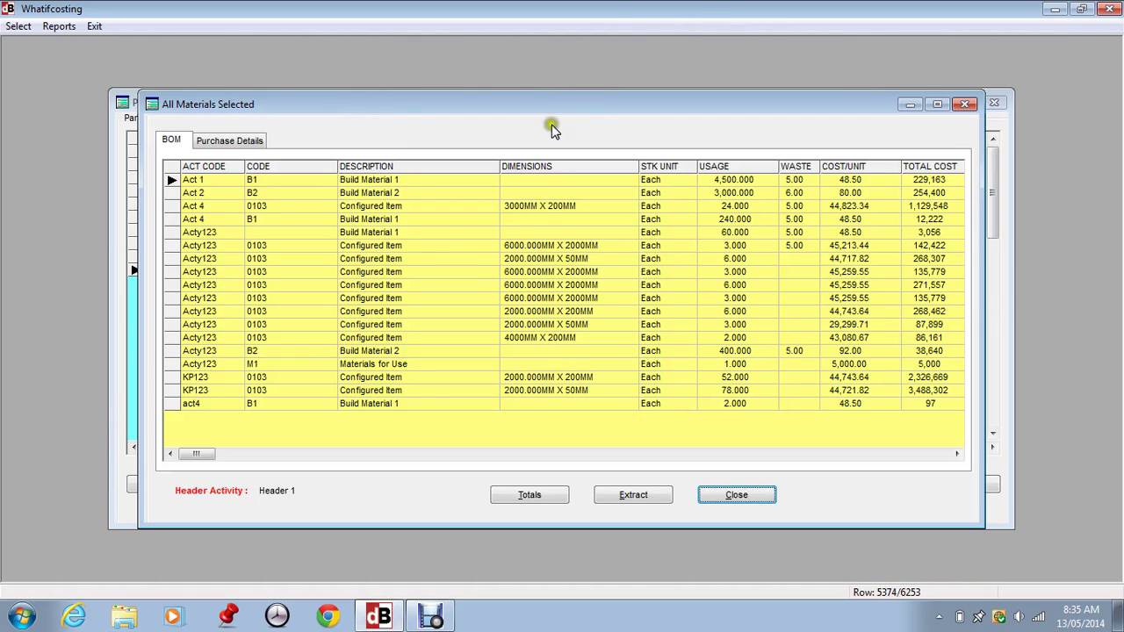
left_click(524, 497)
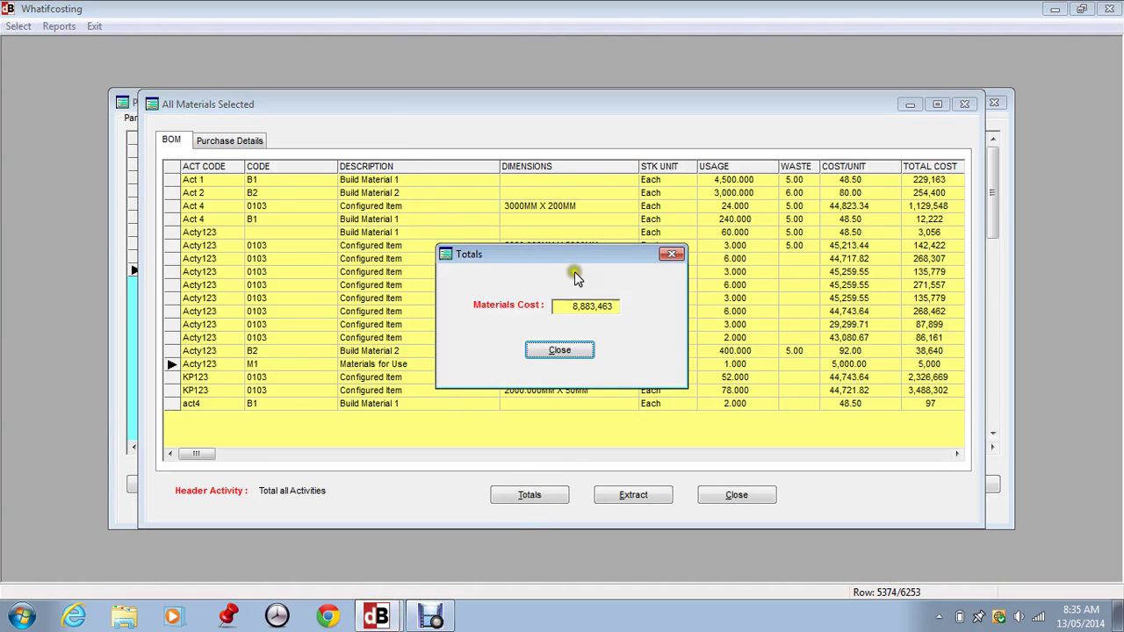
left_click(560, 350)
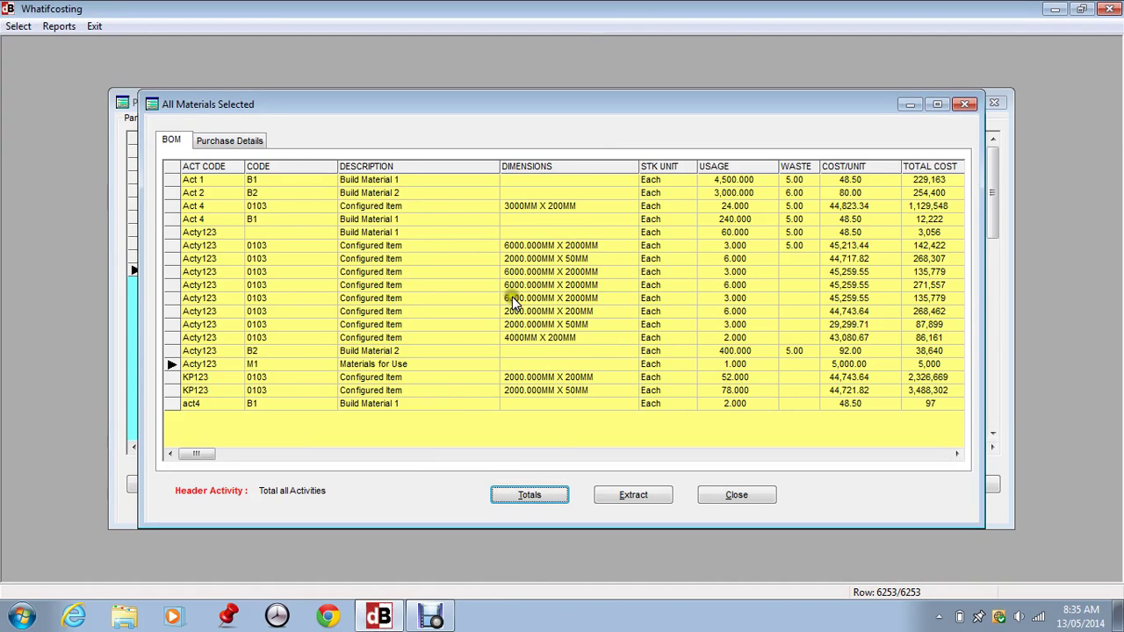
- Filter the materials analysis by type to Made Items and check their total materials cost
left_click(19, 26)
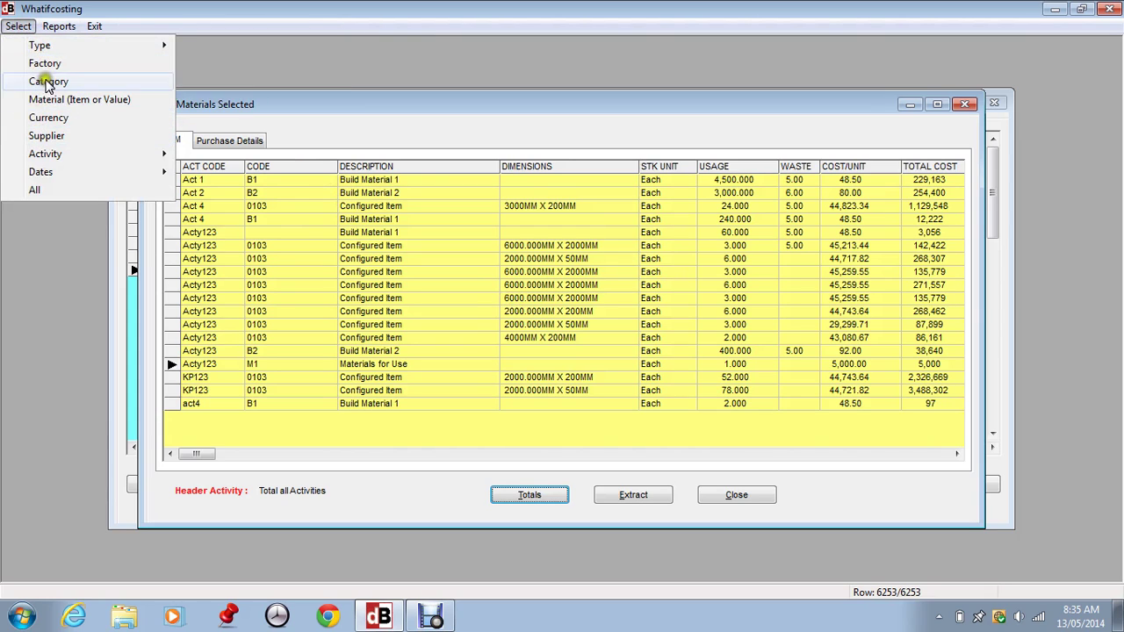
mouse_move(58, 45)
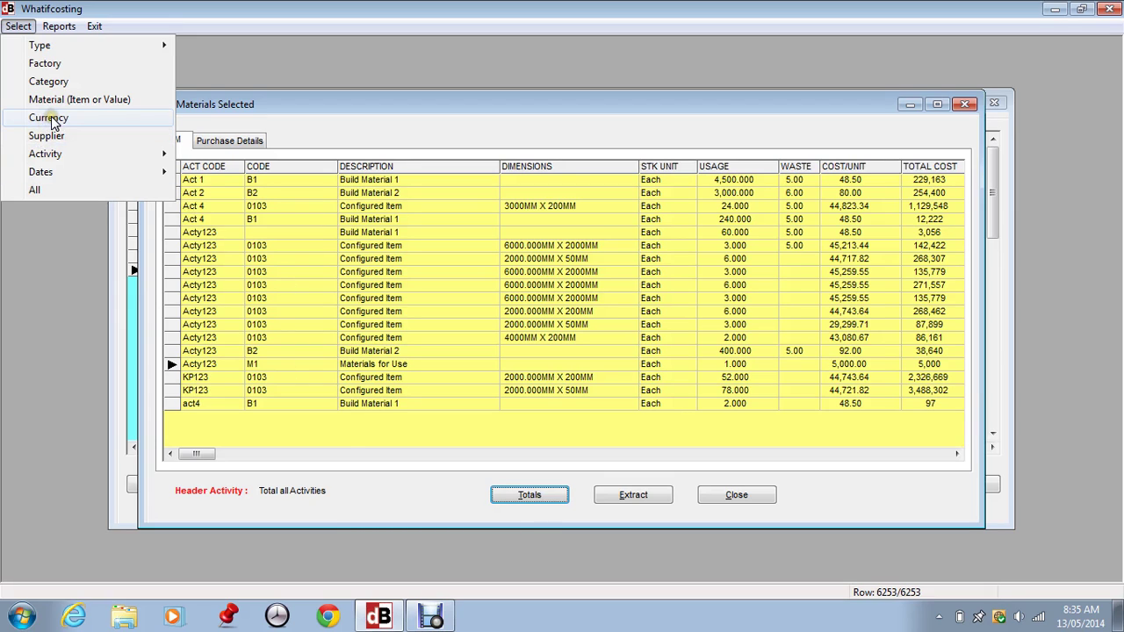
mouse_move(49, 153)
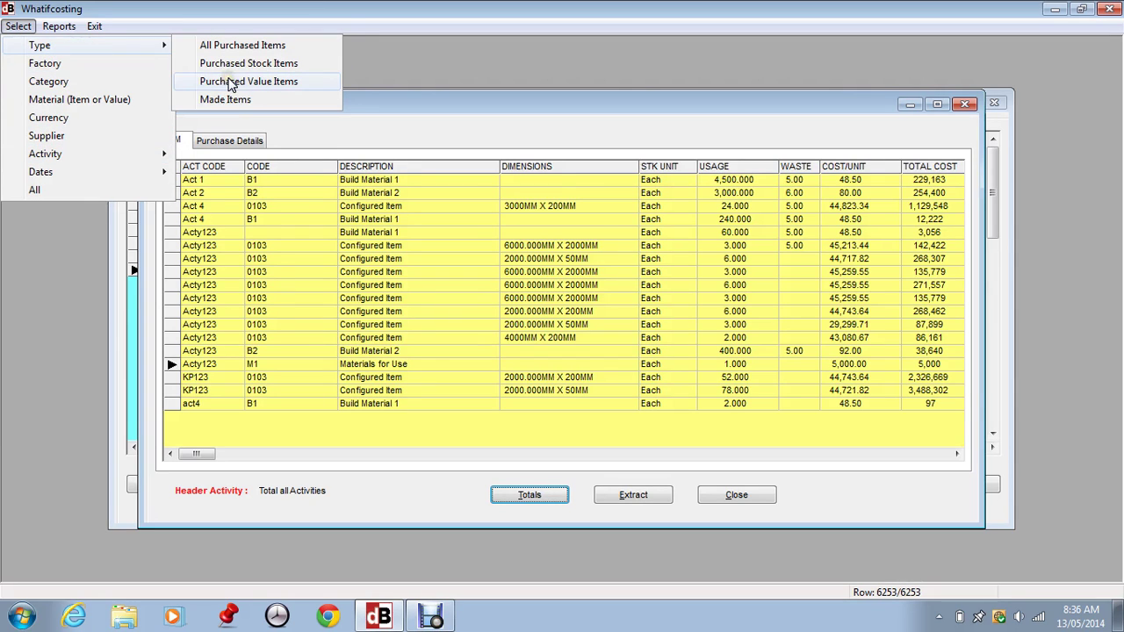
left_click(226, 97)
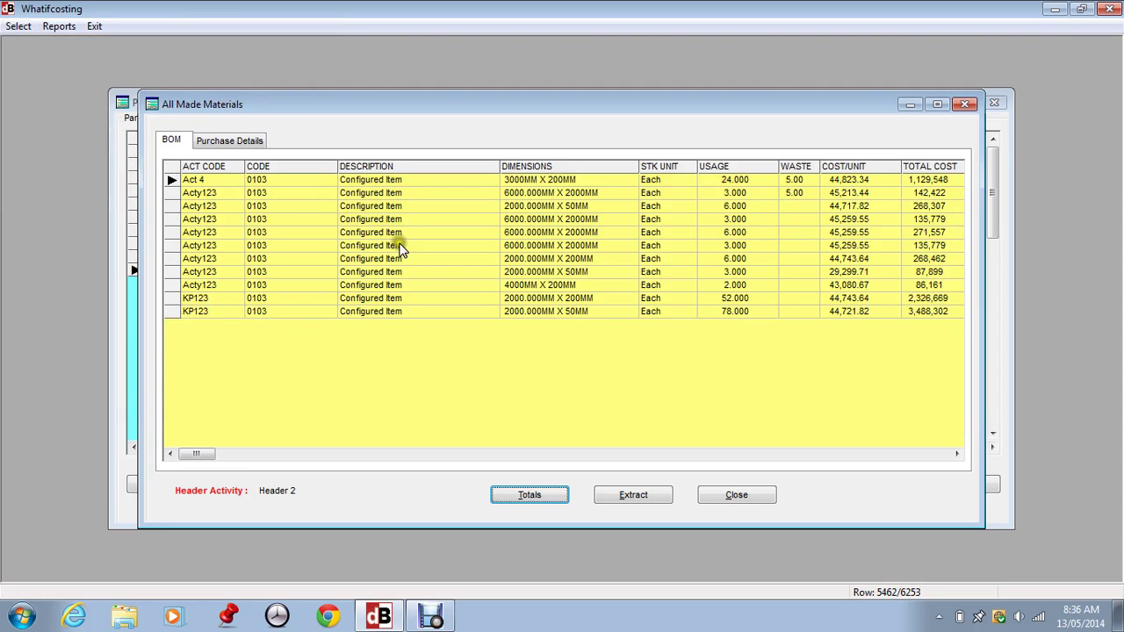
left_click(527, 494)
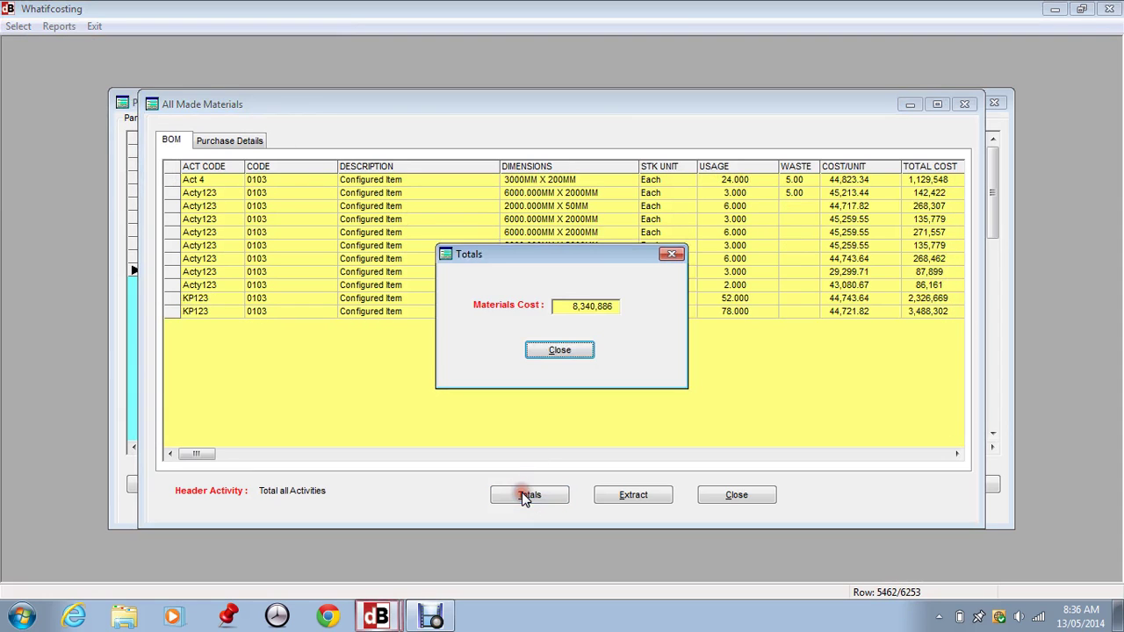
left_click(558, 351)
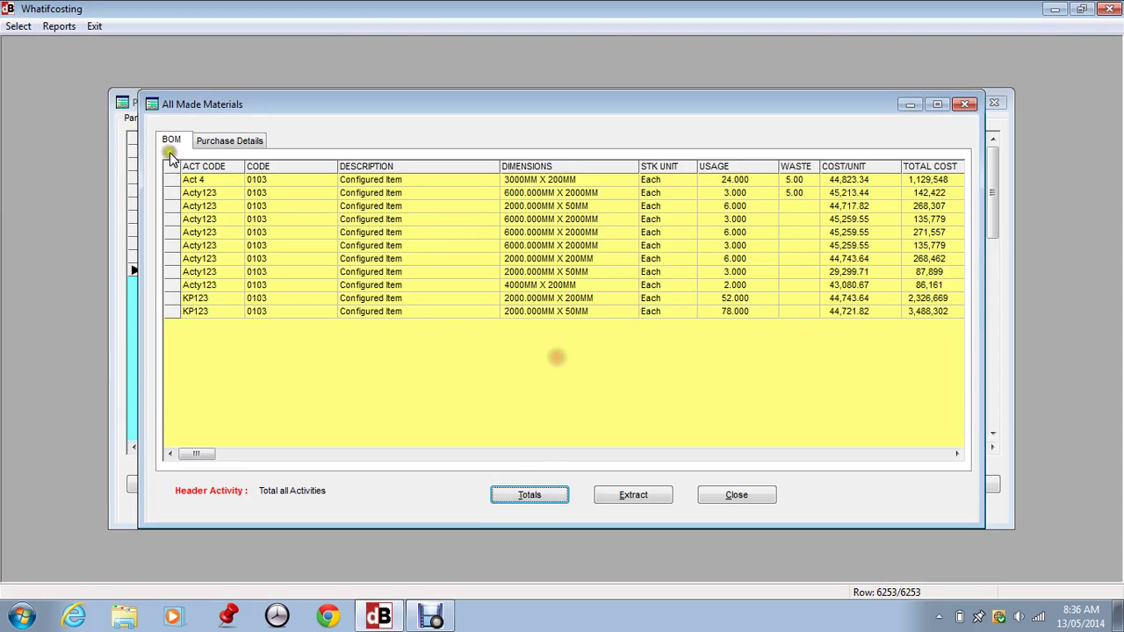
- Try to filter the materials analysis by supplier Ace Suppliers Pty Ltd1234, and display the total materials cost
left_click(18, 25)
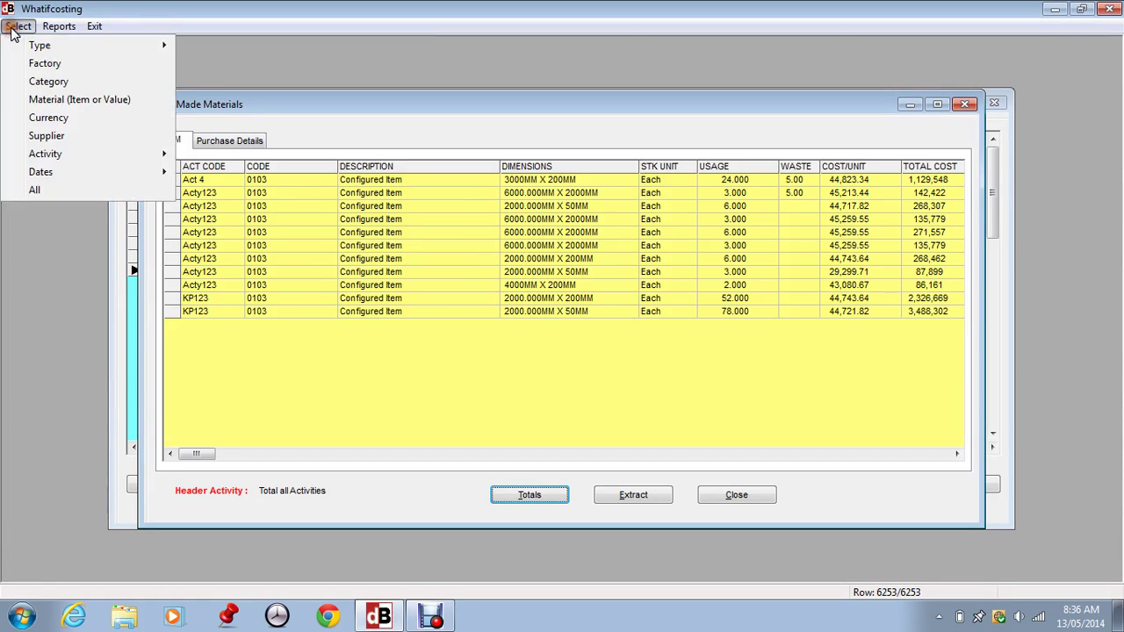
left_click(76, 138)
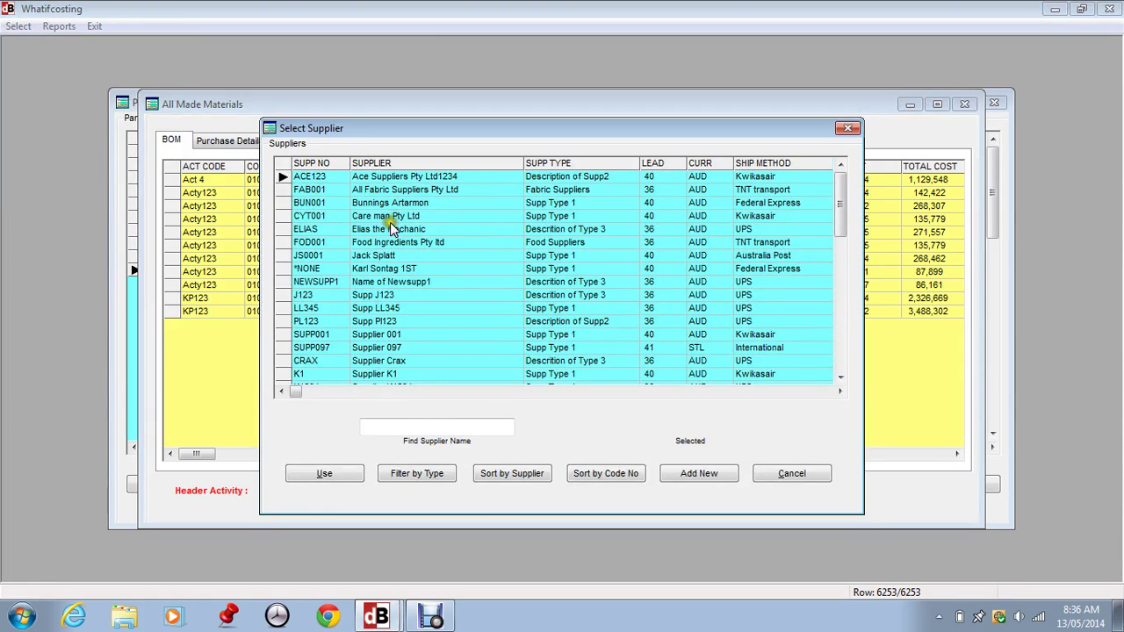
left_click(320, 474)
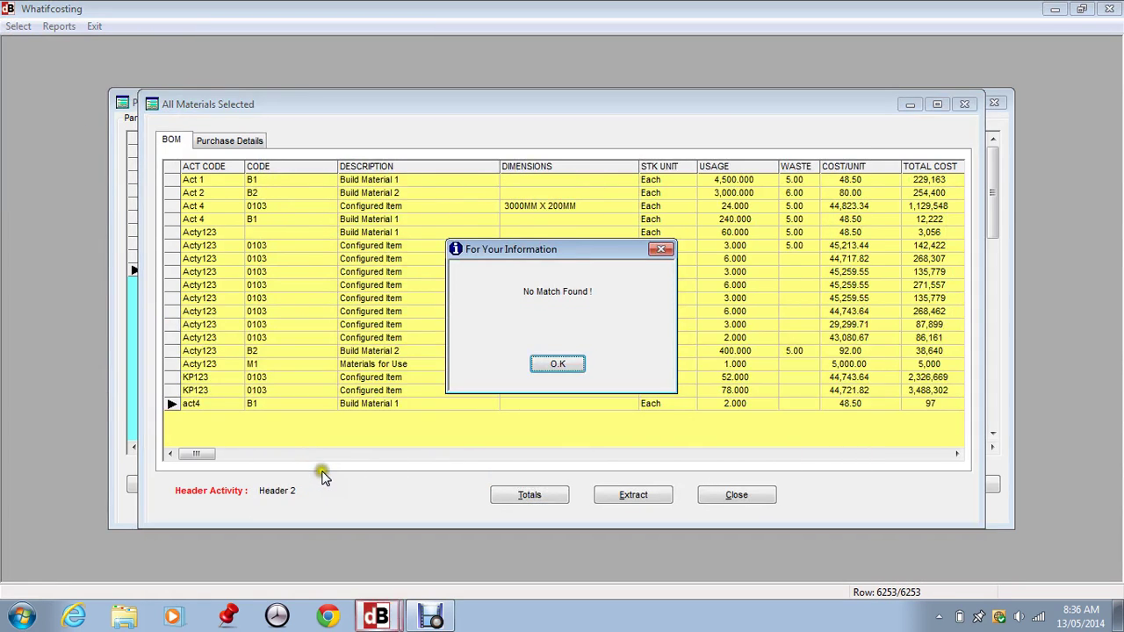
left_click(569, 359)
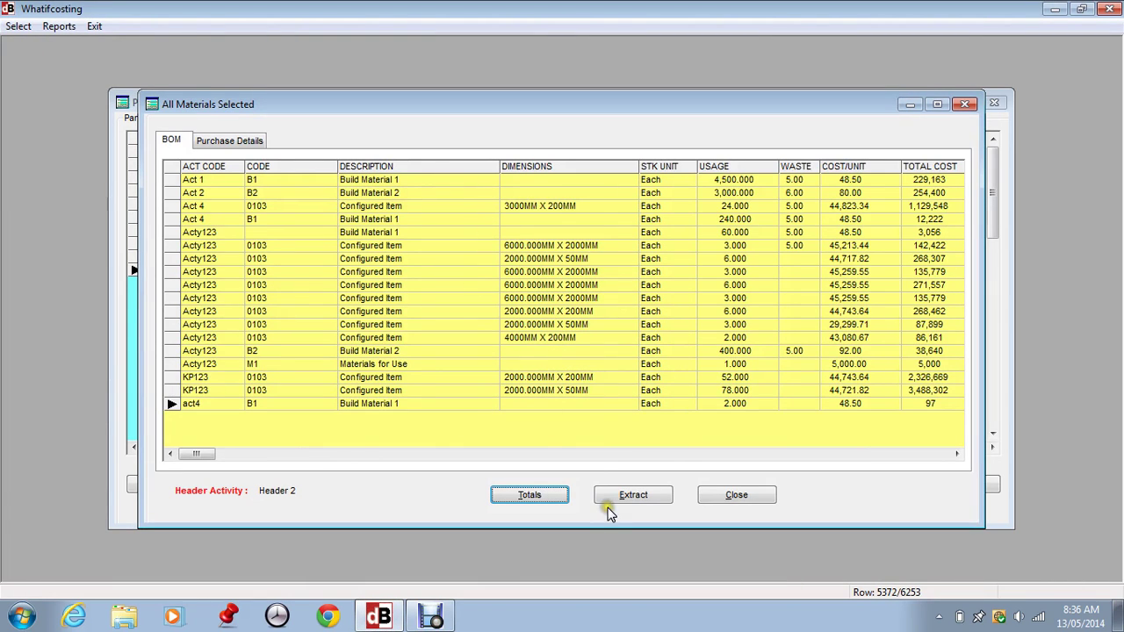
left_click(530, 495)
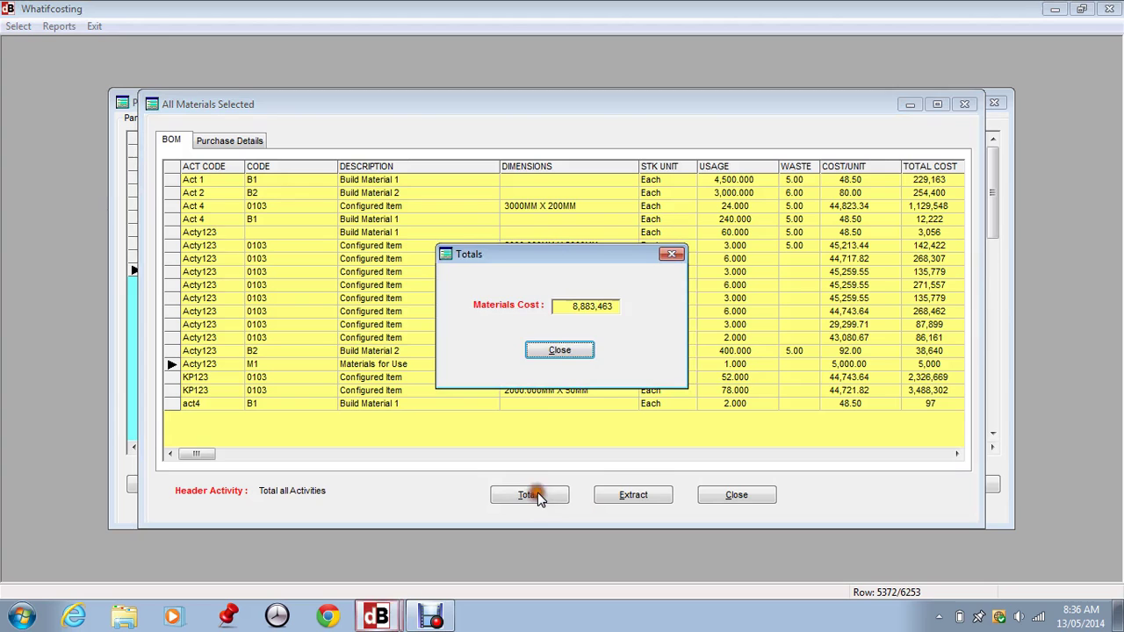
- Start the Materials by Date report with the title All Materials Selected, and cancel it at the print setup
left_click(553, 348)
left_click(58, 26)
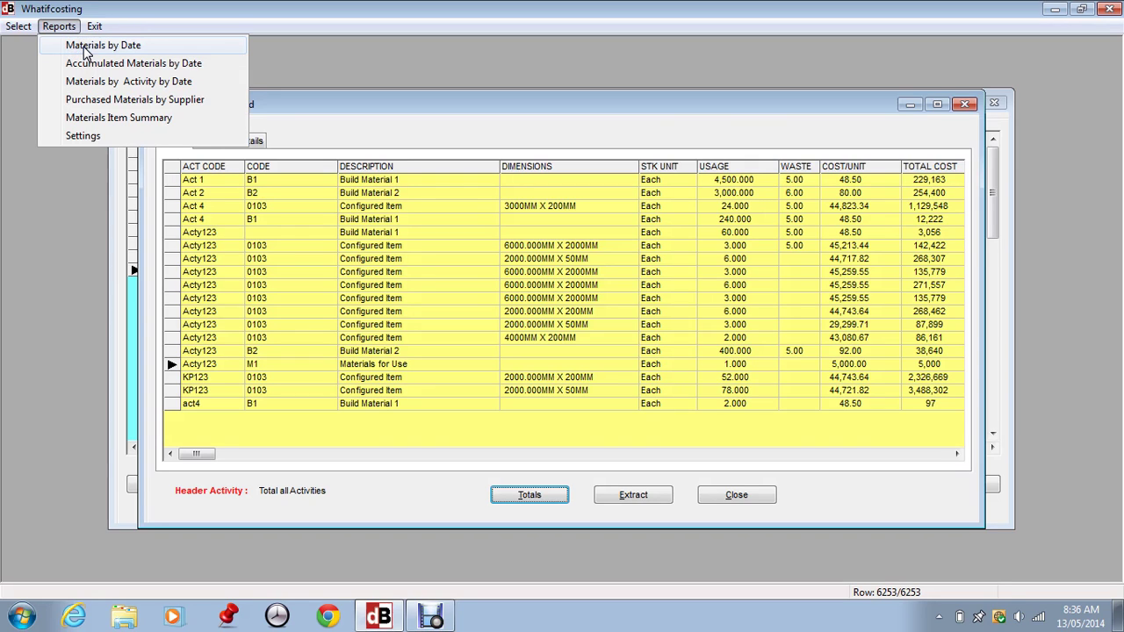
left_click(85, 47)
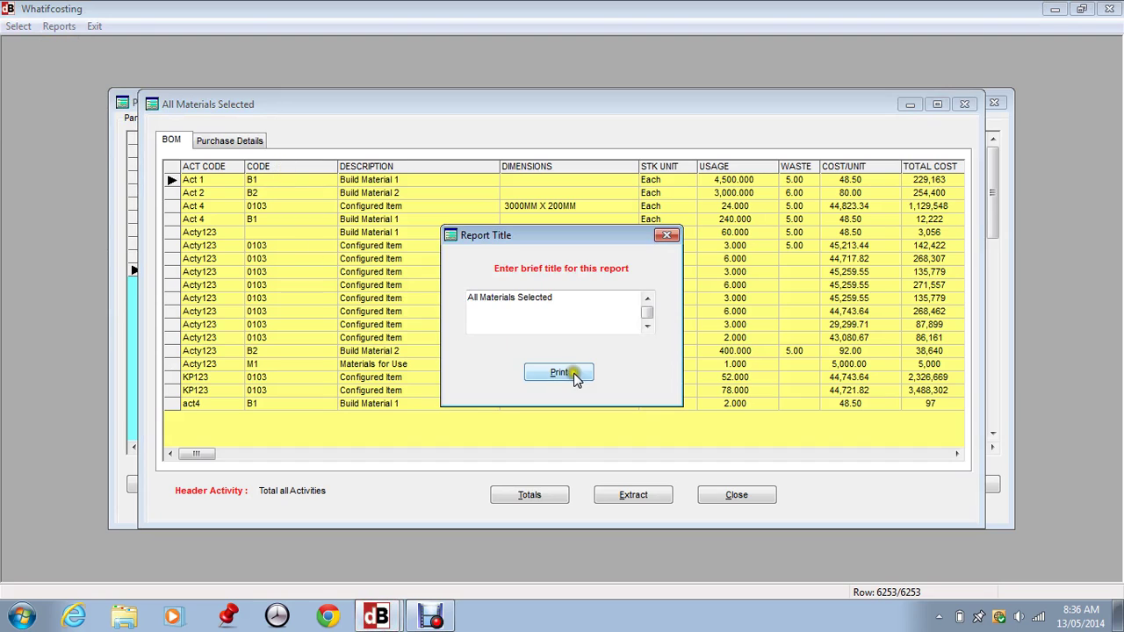
left_click(569, 374)
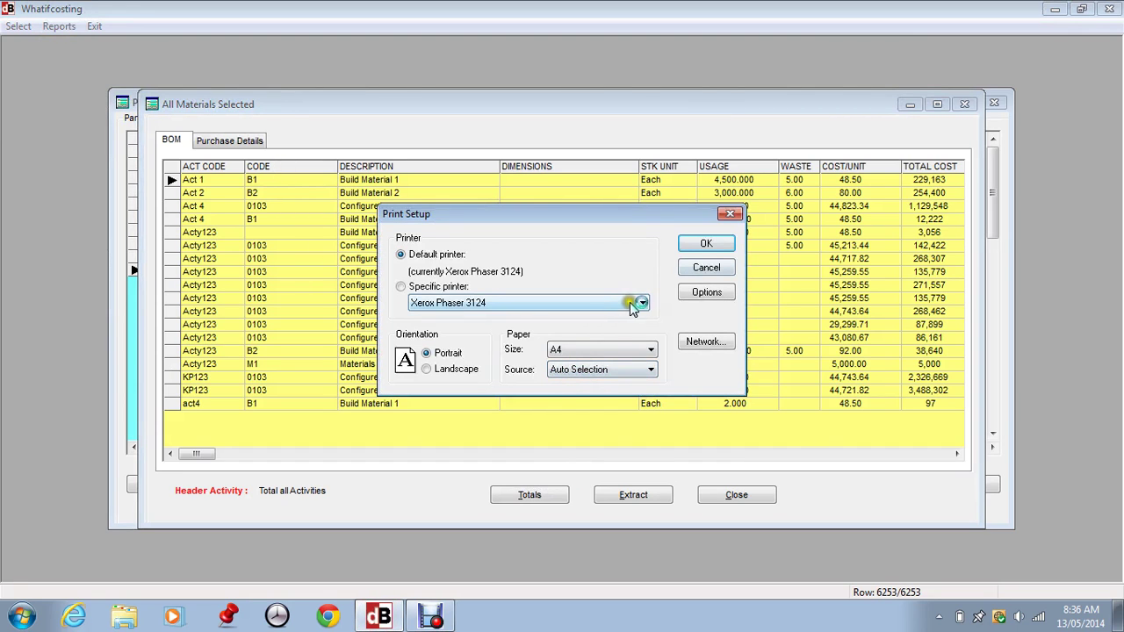
left_click(706, 267)
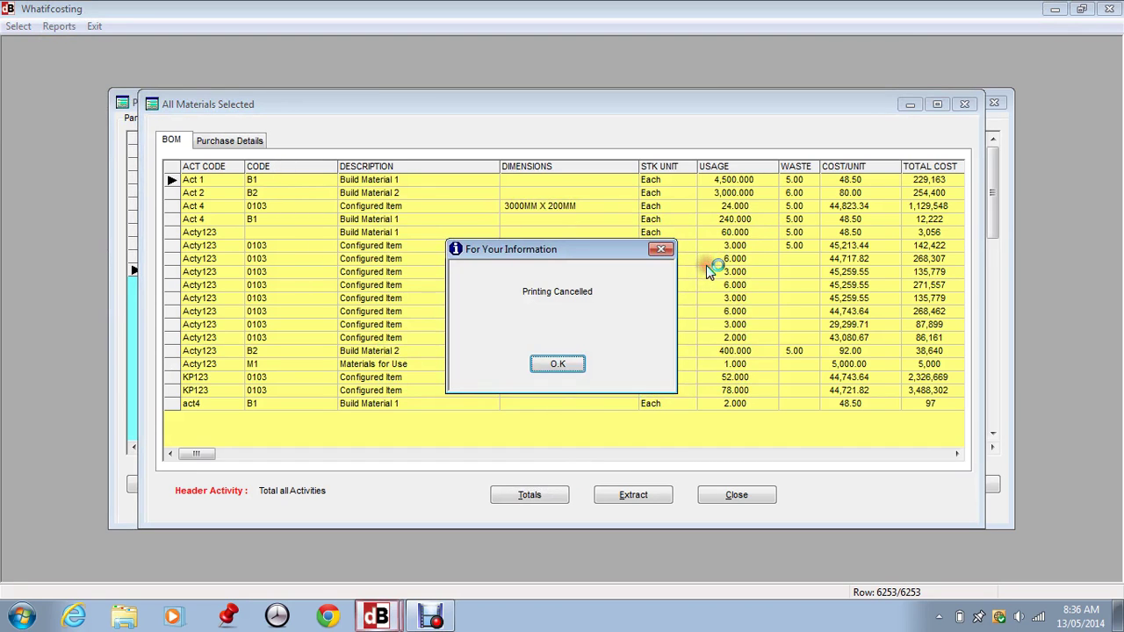
left_click(557, 364)
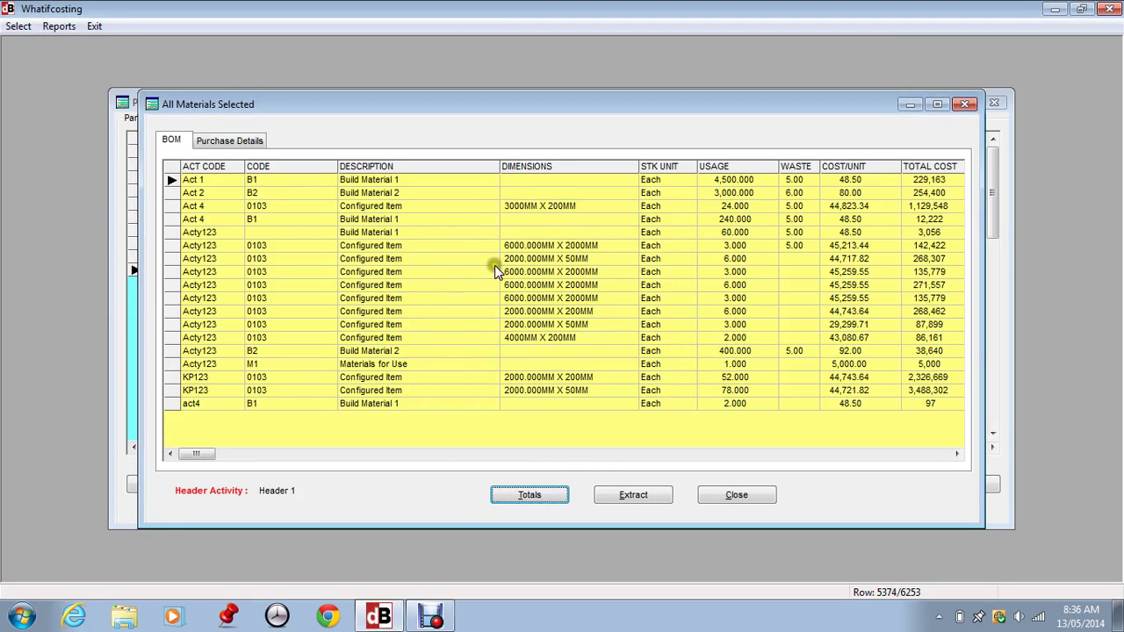
- Close the materials analysis and return to the activity list of project 45
left_click(734, 497)
left_click(734, 497)
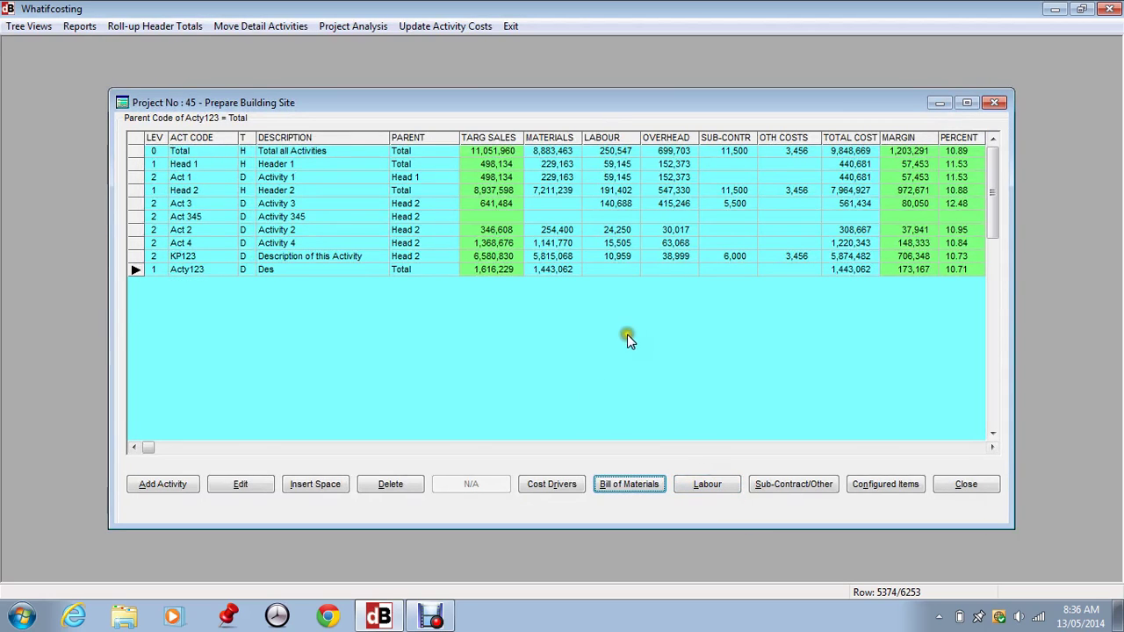